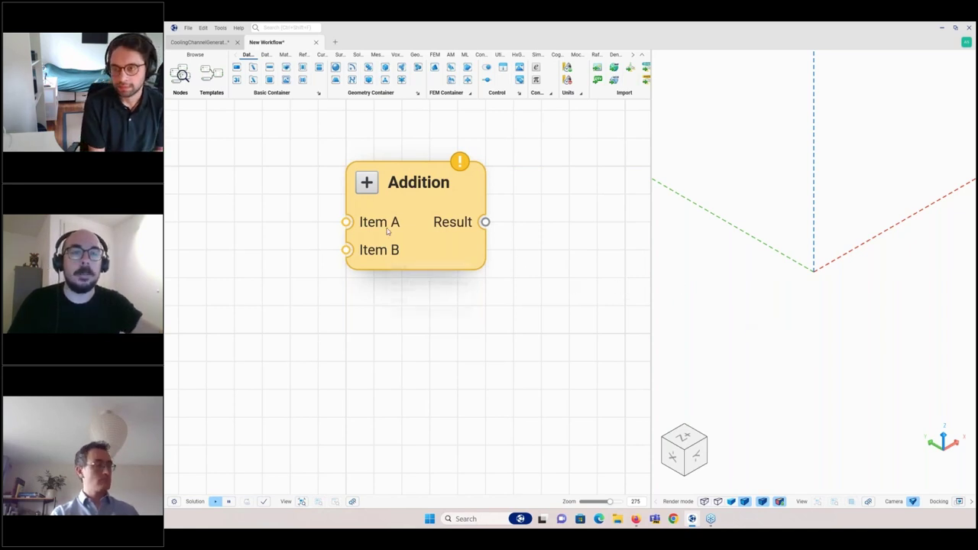
# Add two panels in front of the Addition node and connect them to Item A and Item B
pyautogui.scroll(-2, 451, 254)
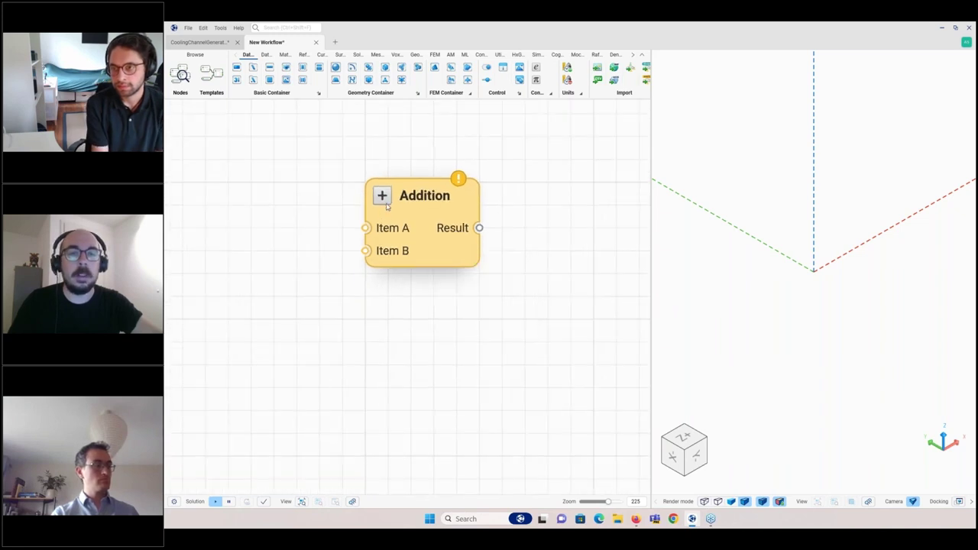
pyautogui.moveTo(414, 211); pyautogui.dragTo(392, 217)
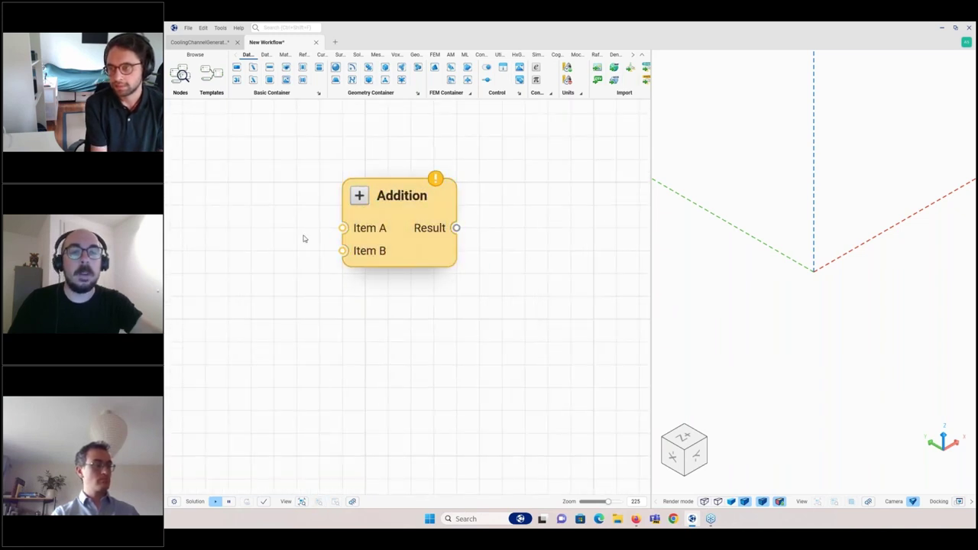
pyautogui.write('panel')
pyautogui.press('Return')
pyautogui.moveTo(304, 240); pyautogui.dragTo(211, 240)
pyautogui.moveTo(295, 204); pyautogui.dragTo(342, 228)
pyautogui.scroll(-2, 367, 295)
pyautogui.moveTo(432, 248); pyautogui.dragTo(400, 305)
pyautogui.click(359, 327)
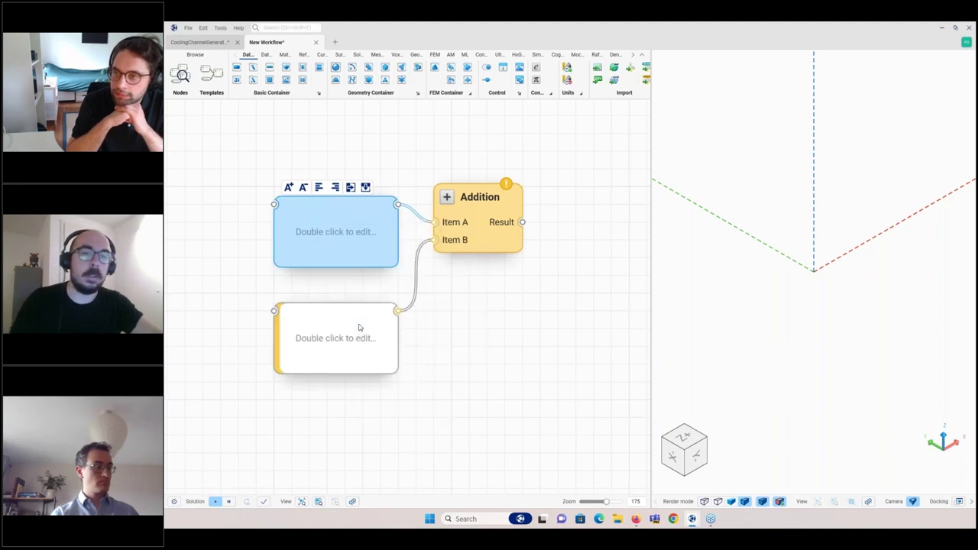
# Add another panel after the Addition node and connect the node's Result to it
pyautogui.click(599, 212)
pyautogui.rightClick(540, 229)
pyautogui.click(539, 228)
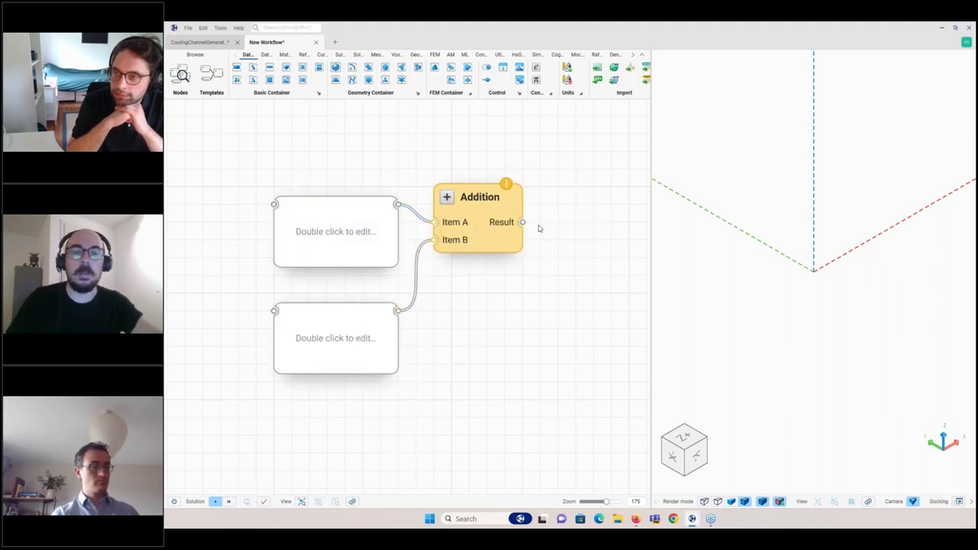
pyautogui.doubleClick(538, 227)
pyautogui.write('panel')
pyautogui.click(539, 228)
pyautogui.moveTo(554, 227); pyautogui.dragTo(585, 244)
pyautogui.moveTo(452, 222); pyautogui.dragTo(503, 222)
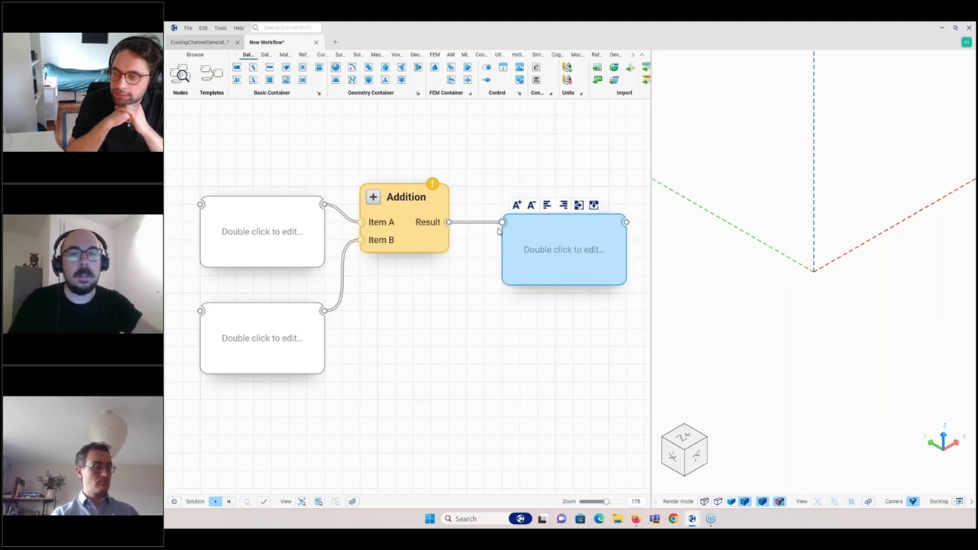
# Enter 5 in both input panels and move the Item B panel up closer to the Item A panel
pyautogui.doubleClick(260, 244)
pyautogui.write('5')
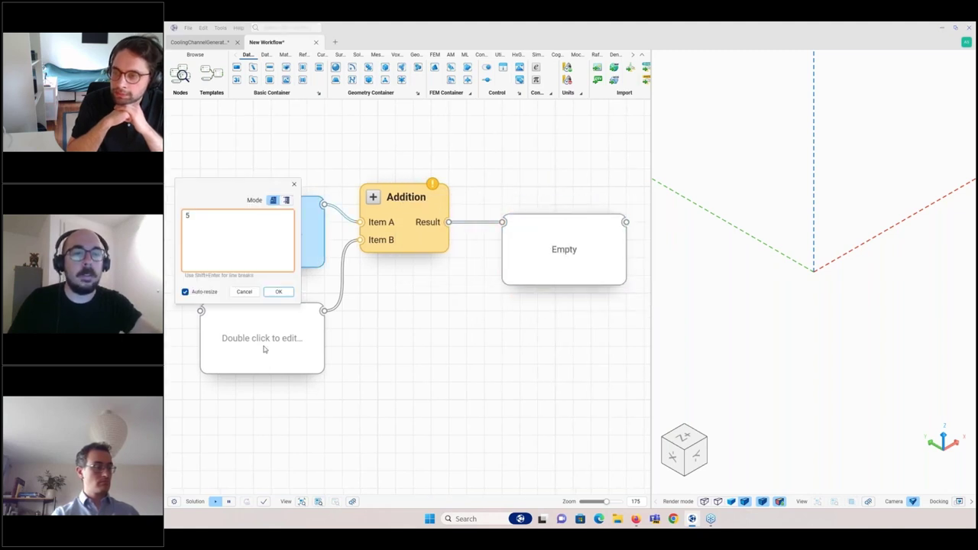
pyautogui.click(278, 291)
pyautogui.doubleClick(280, 339)
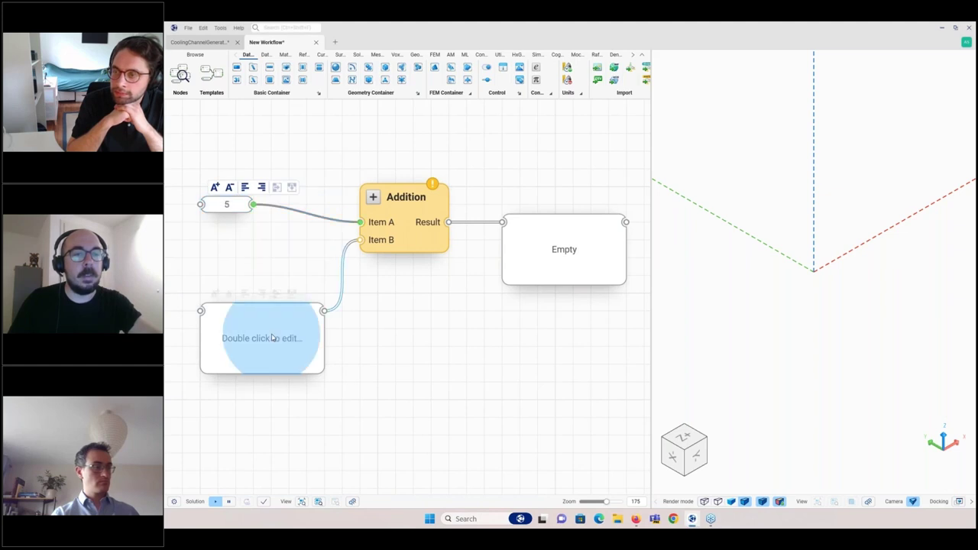
pyautogui.write('5')
pyautogui.click(312, 385)
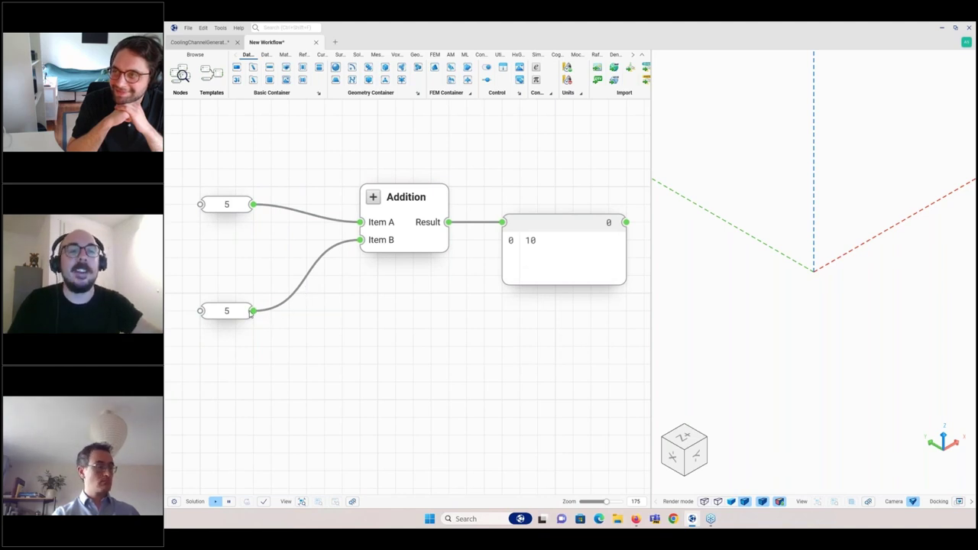
pyautogui.moveTo(241, 312); pyautogui.dragTo(243, 257)
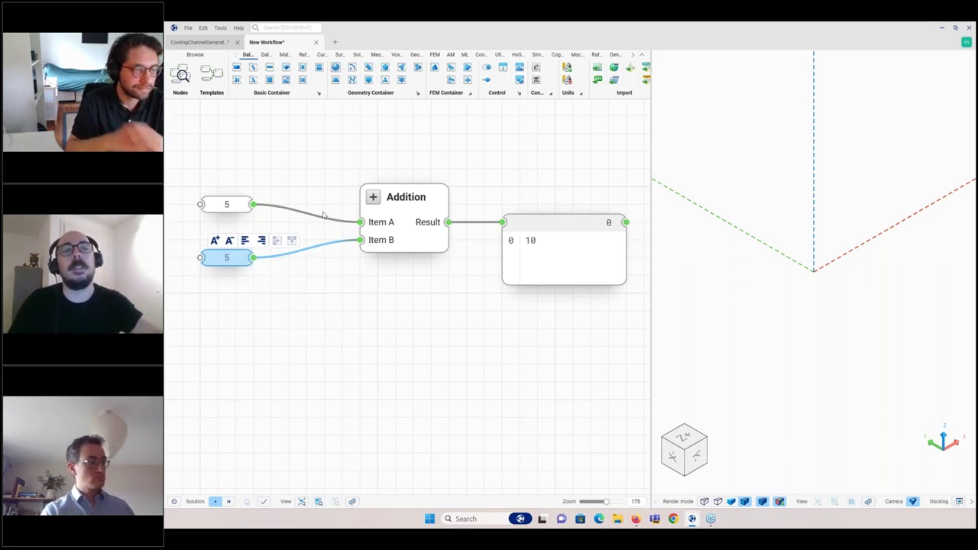
# Switch to the cooling channel generation workflow and hide the tool body in the 3D view to expose the channels
pyautogui.click(205, 43)
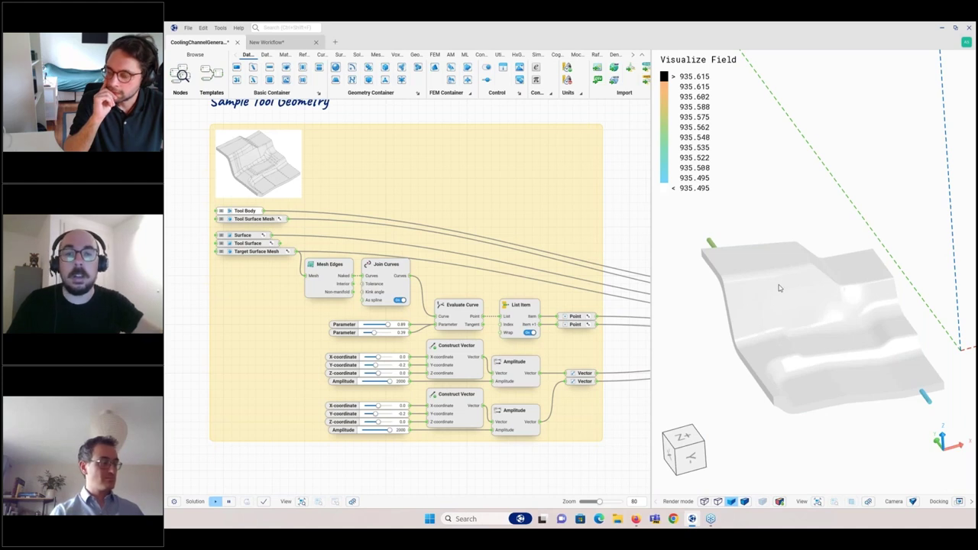
pyautogui.click(797, 293)
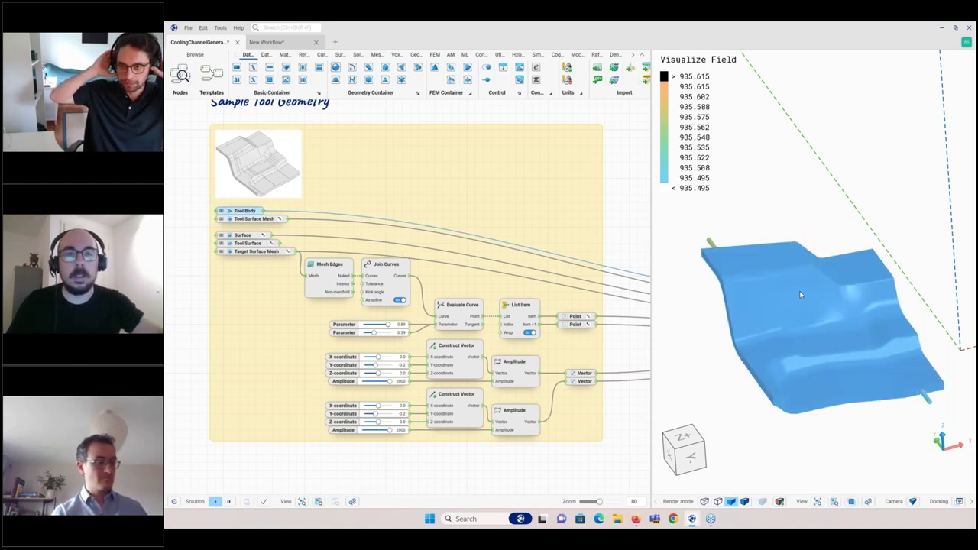
pyautogui.press('h')
pyautogui.scroll(1, 850, 329)
pyautogui.moveTo(851, 318); pyautogui.dragTo(850, 343, button='middle')
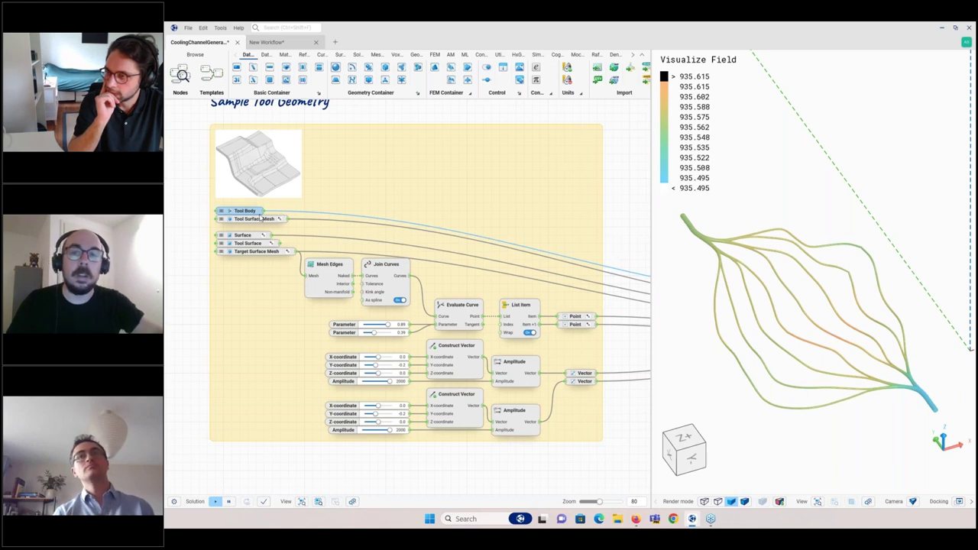
pyautogui.moveTo(399, 222)
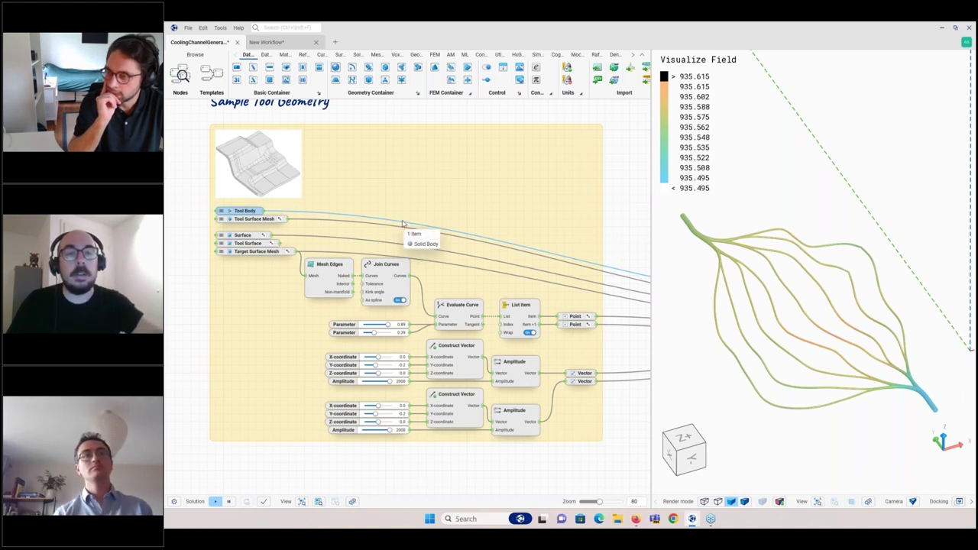
# Survey the whole workflow, from the input geometry through the path creation and optimization loops to the Design Variant Generation section
pyautogui.scroll(-10, 412, 244)
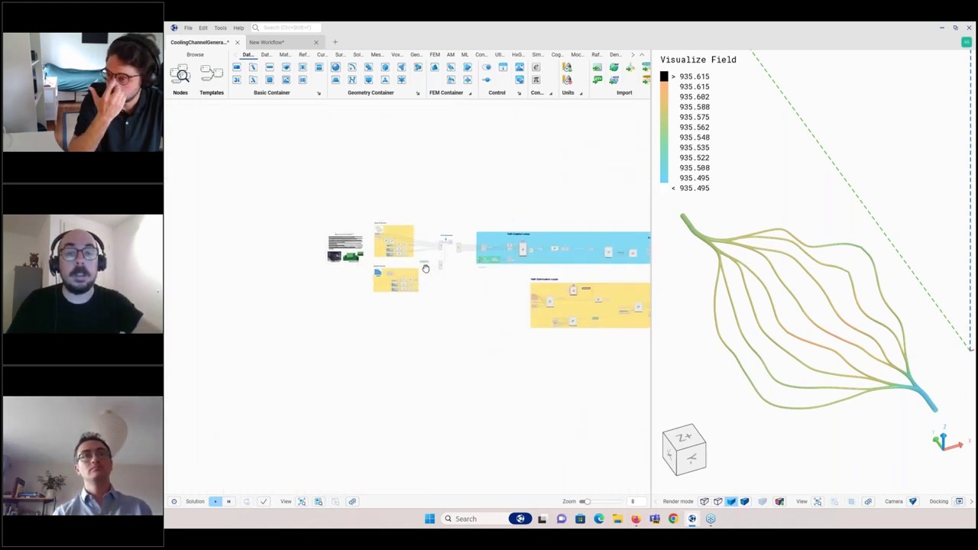
pyautogui.scroll(-5, 426, 268)
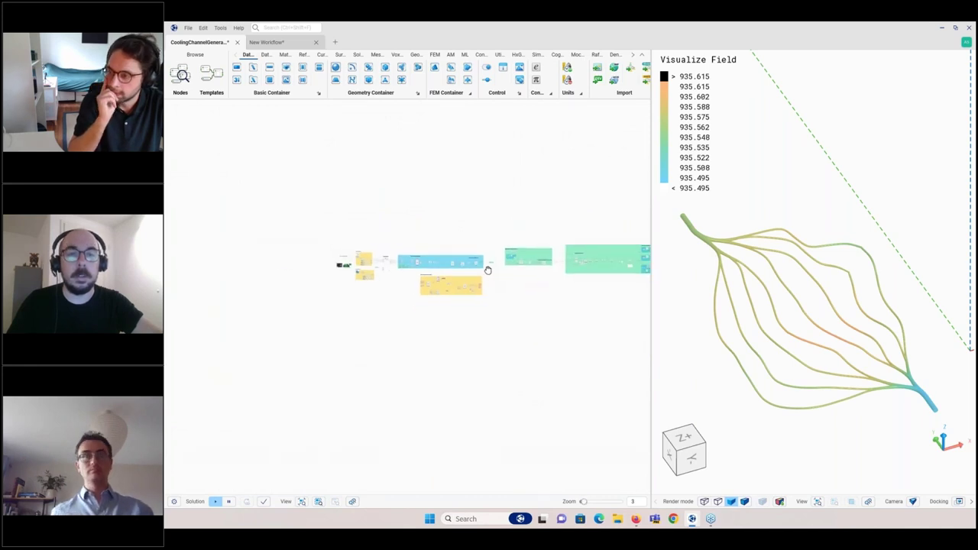
pyautogui.scroll(6, 487, 270)
pyautogui.moveTo(416, 319); pyautogui.dragTo(581, 284)
pyautogui.scroll(-3, 375, 345)
pyautogui.scroll(5, 416, 232)
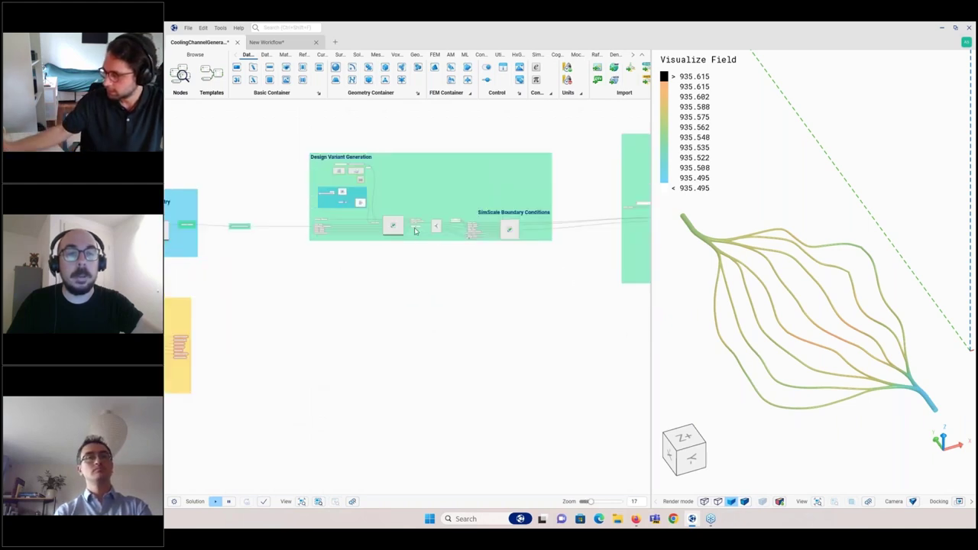
pyautogui.scroll(5, 417, 232)
pyautogui.moveTo(414, 249); pyautogui.dragTo(429, 327)
pyautogui.scroll(-7, 428, 325)
pyautogui.moveTo(337, 378); pyautogui.dragTo(567, 300)
pyautogui.moveTo(201, 277); pyautogui.dragTo(346, 277)
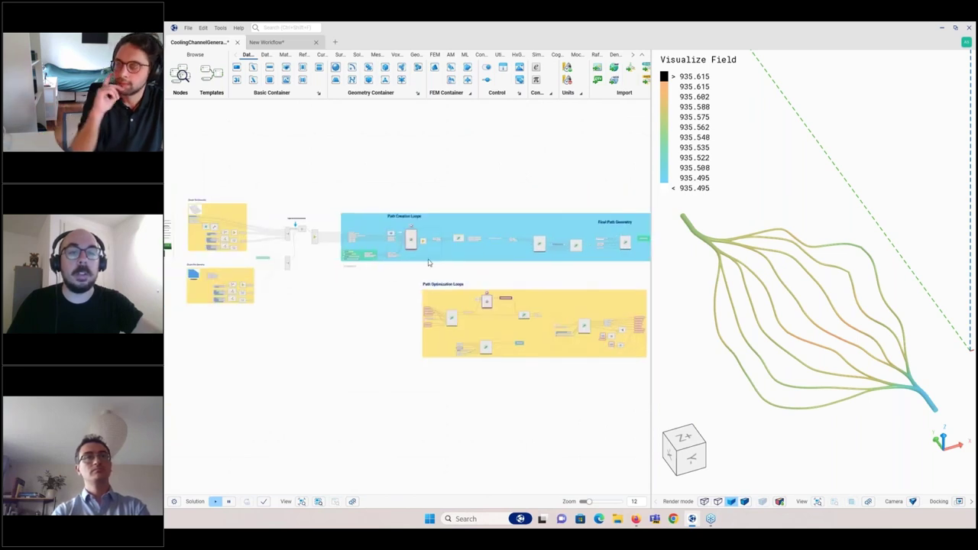
# Examine the Sample Tool Geometry inputs and the notes on how to cool a hot forming tool
pyautogui.scroll(5, 244, 262)
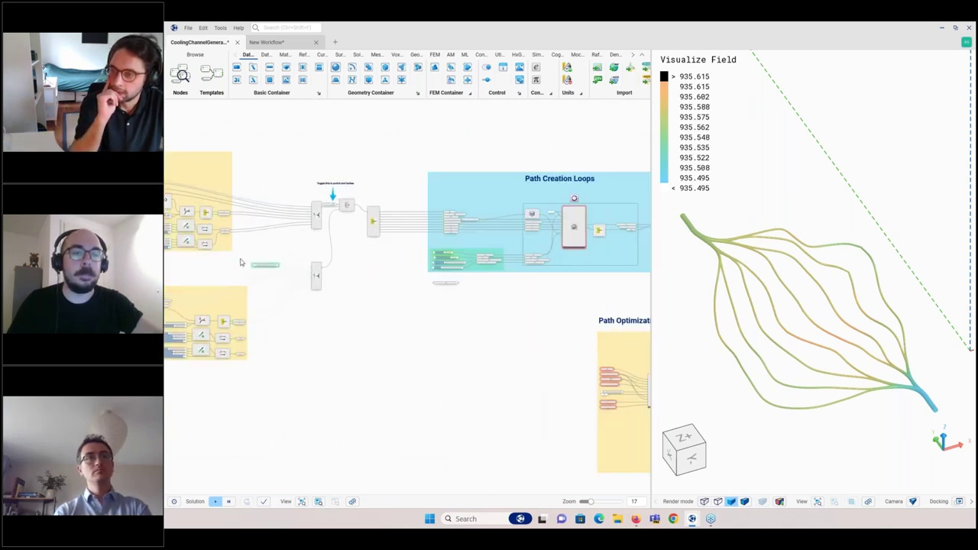
pyautogui.scroll(8, 241, 262)
pyautogui.moveTo(227, 275); pyautogui.dragTo(489, 314)
pyautogui.scroll(-1, 390, 311)
pyautogui.moveTo(380, 314); pyautogui.dragTo(494, 411)
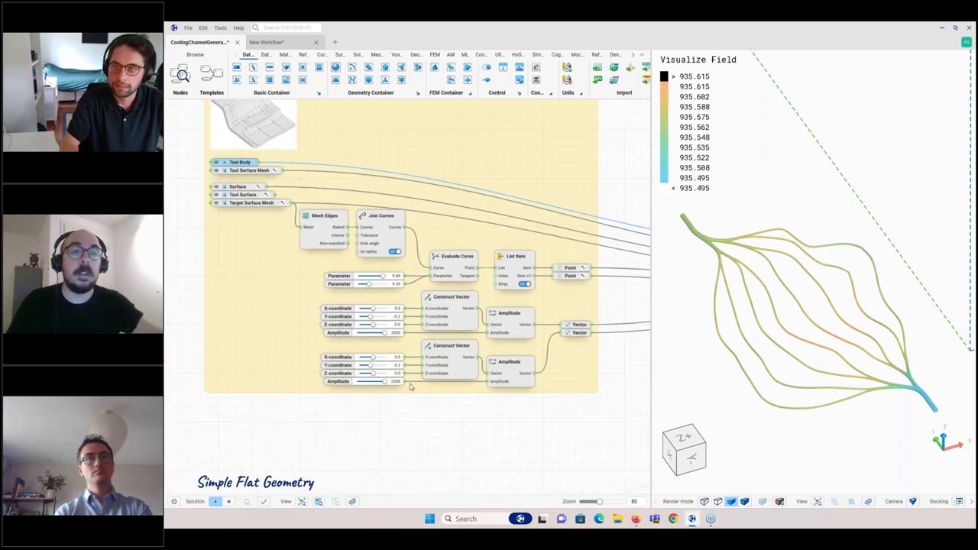
pyautogui.scroll(-3, 419, 379)
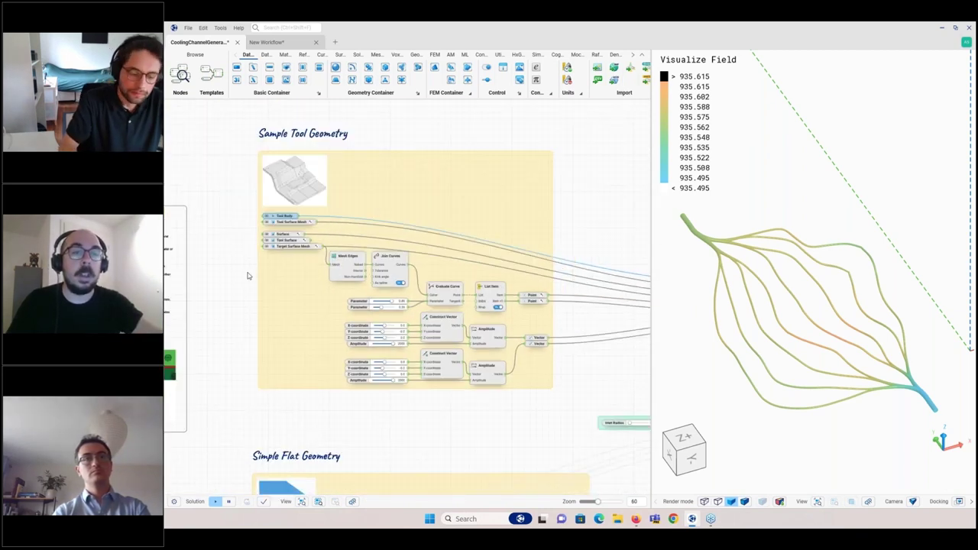
pyautogui.moveTo(247, 275); pyautogui.dragTo(552, 255)
pyautogui.scroll(3, 504, 260)
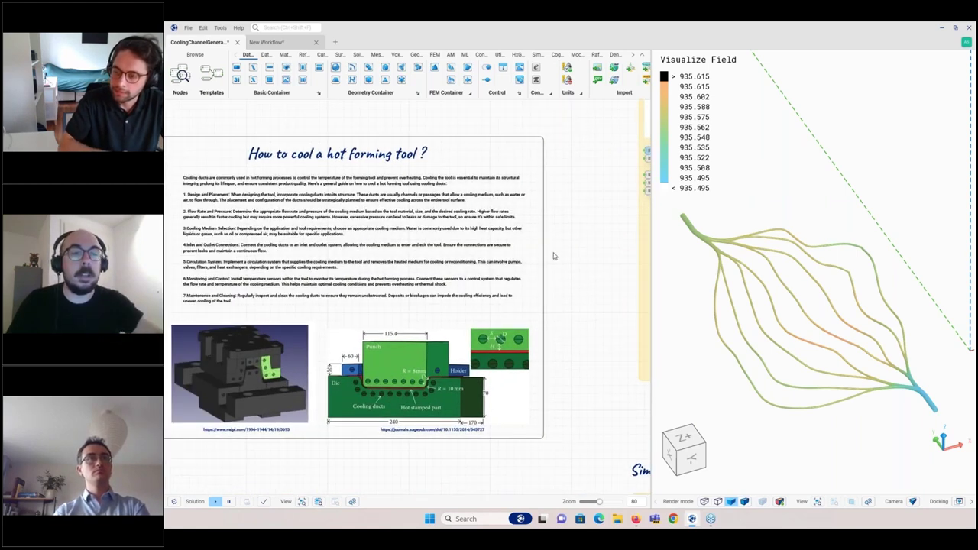
pyautogui.moveTo(581, 258); pyautogui.dragTo(275, 349)
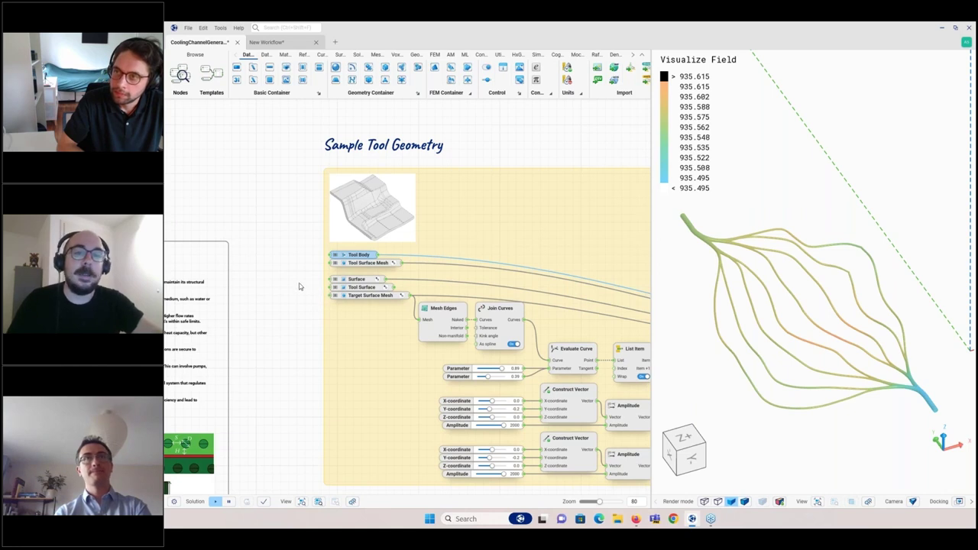
pyautogui.scroll(-2, 299, 287)
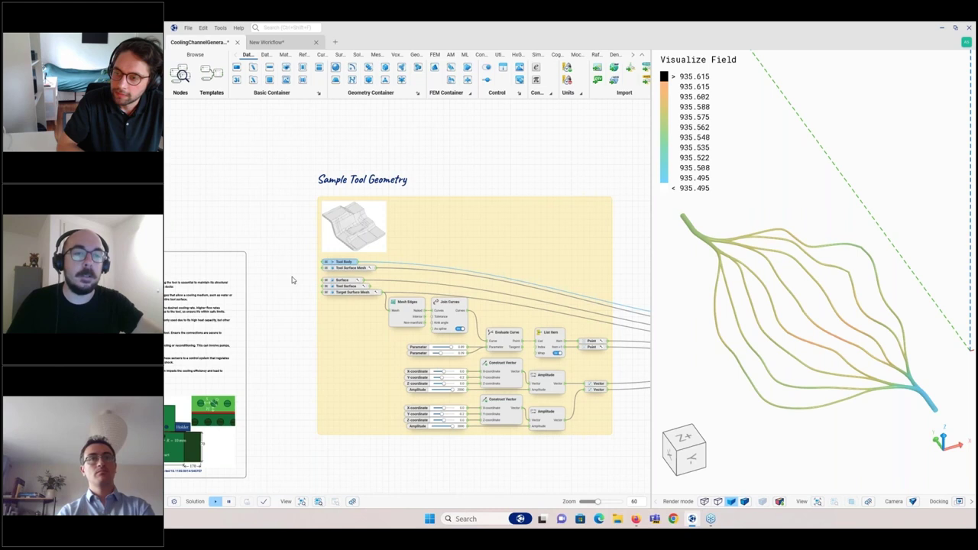
pyautogui.scroll(4, 292, 276)
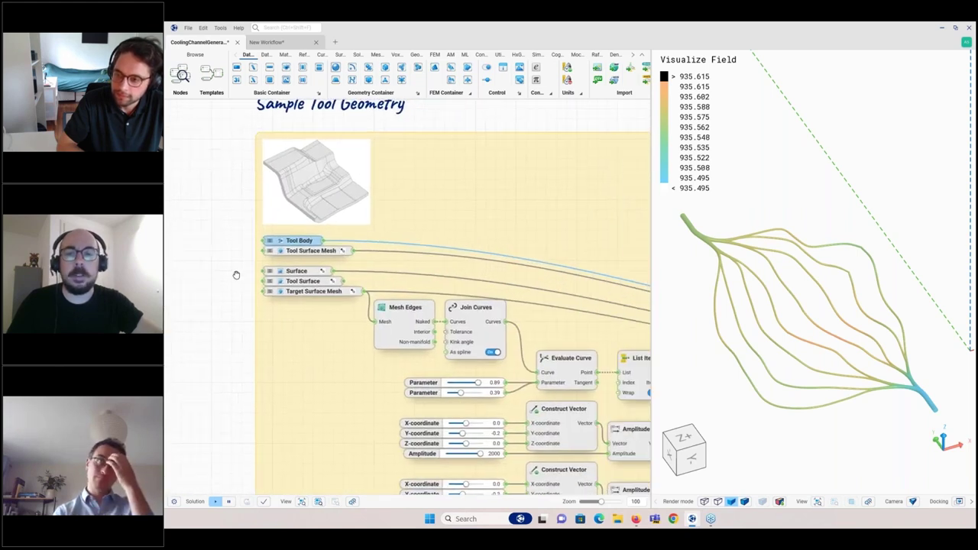
# Show the Tool Body from the Sample Tool Geometry group in the 3D view again
pyautogui.moveTo(236, 276); pyautogui.dragTo(221, 272, button='right')
pyautogui.moveTo(775, 246); pyautogui.dragTo(777, 259, button='right')
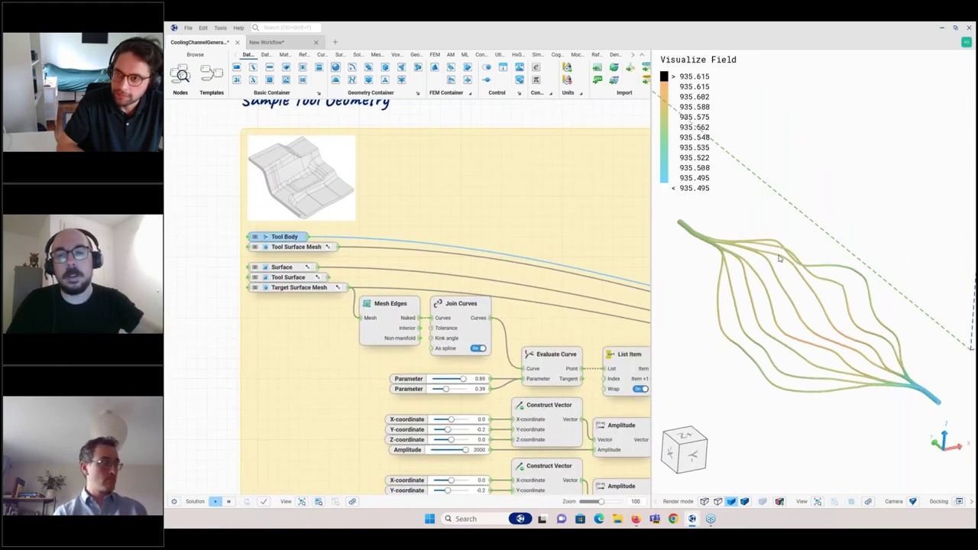
pyautogui.click(766, 260)
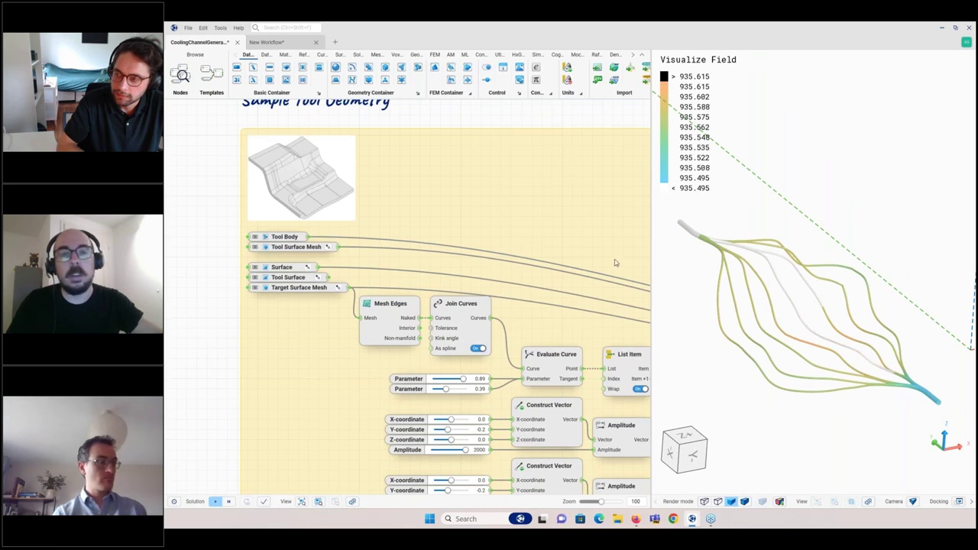
pyautogui.click(393, 260)
pyautogui.click(298, 239)
pyautogui.click(822, 203)
pyautogui.moveTo(822, 202); pyautogui.dragTo(814, 223, button='middle')
pyautogui.moveTo(823, 263)
pyautogui.mouseDown(button='middle')
pyautogui.moveTo(835, 236)
pyautogui.moveTo(842, 267)
pyautogui.mouseUp(button='middle')
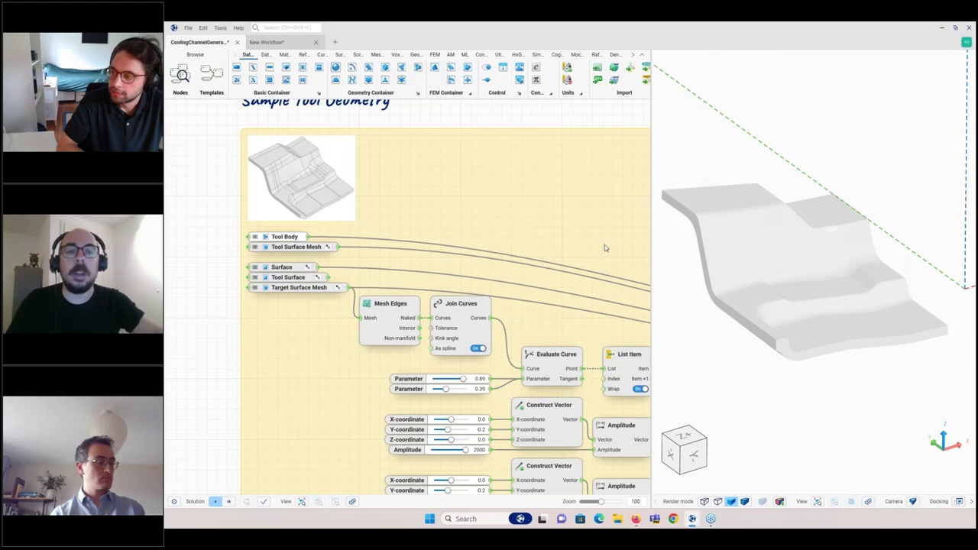
# Preview the Tool Surface Mesh in place of the Tool Body, and switch the display back to the Tool Body
pyautogui.scroll(-5, 578, 258)
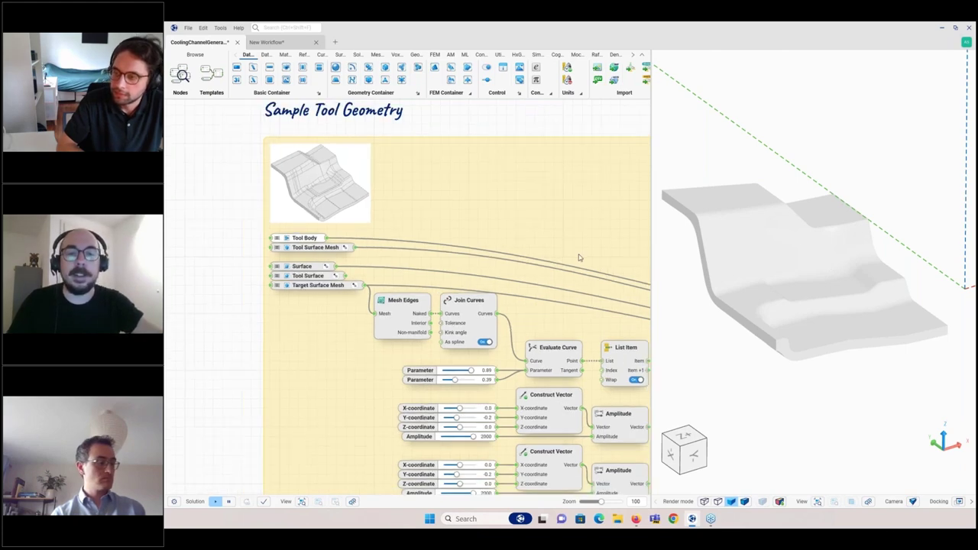
pyautogui.moveTo(585, 229); pyautogui.dragTo(467, 234, button='middle')
pyautogui.click(780, 233)
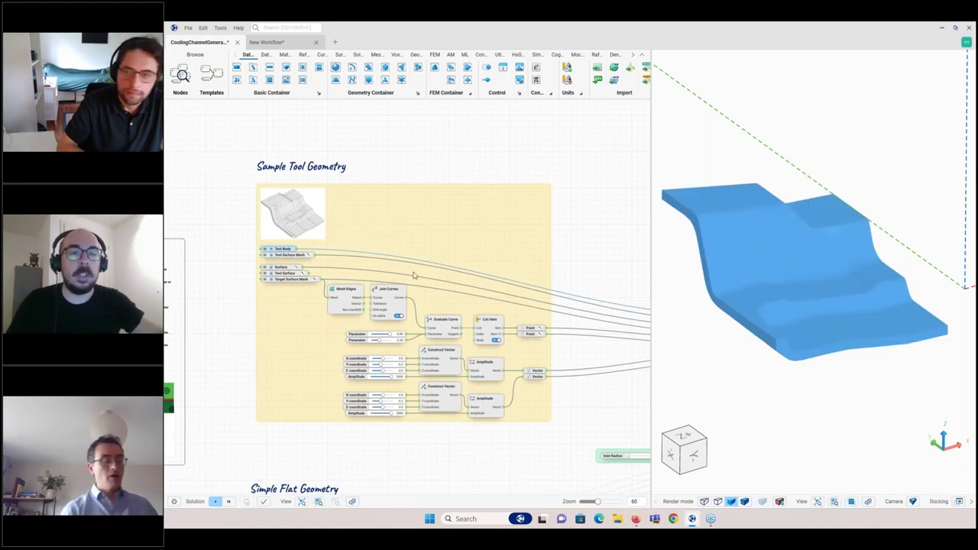
pyautogui.click(265, 249)
pyautogui.click(300, 257)
pyautogui.press('space')
pyautogui.scroll(2, 796, 289)
pyautogui.moveTo(796, 289)
pyautogui.mouseDown(button='middle')
pyautogui.moveTo(823, 289)
pyautogui.moveTo(805, 293)
pyautogui.mouseUp(button='middle')
pyautogui.click(746, 397)
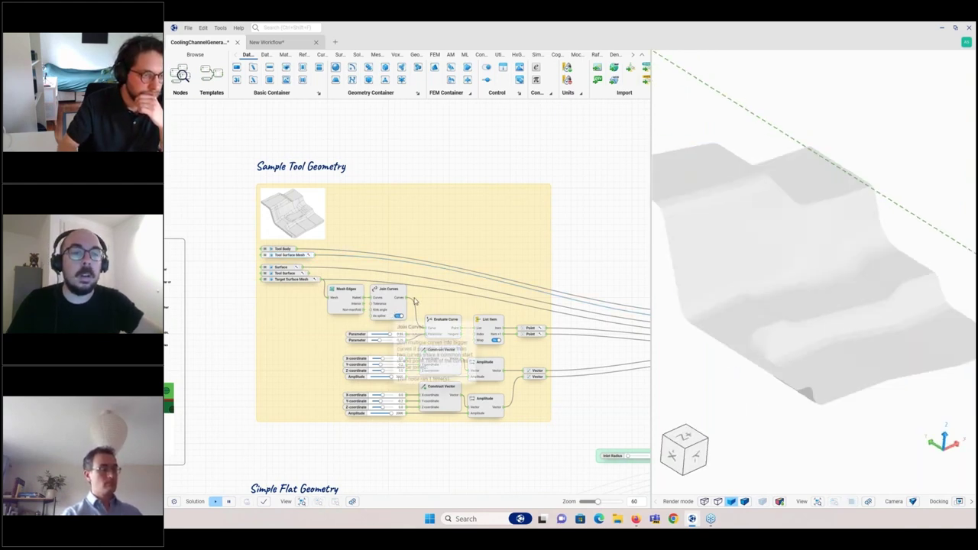
pyautogui.moveTo(290, 259)
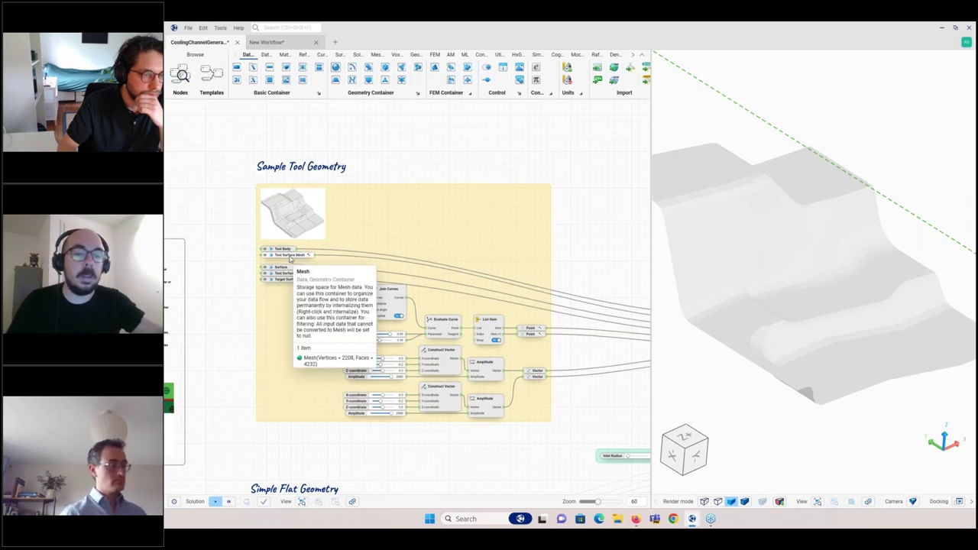
pyautogui.click(290, 260)
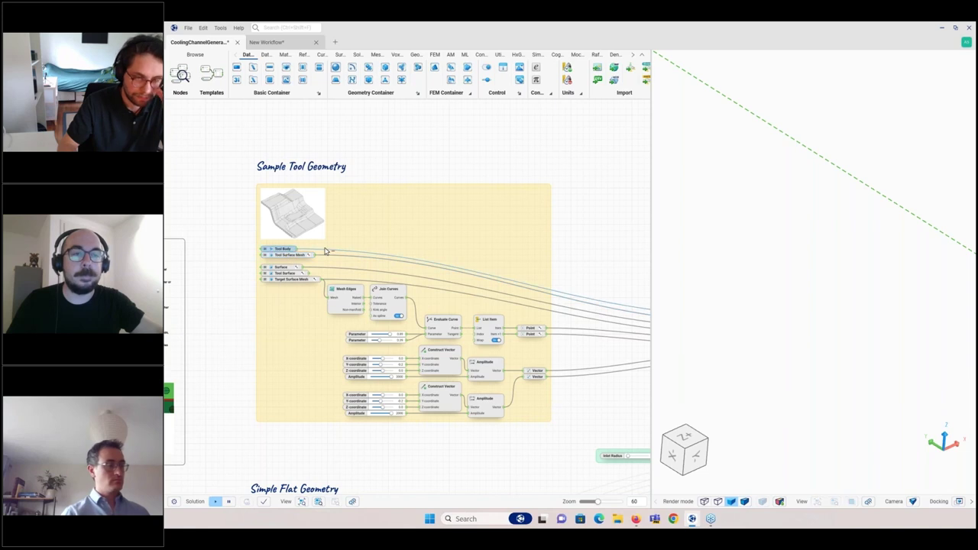
# Follow the geometry connections into the Path Creation Loops section and examine its inputs and the Path Creation Loop node
pyautogui.moveTo(562, 352); pyautogui.dragTo(475, 326, button='middle')
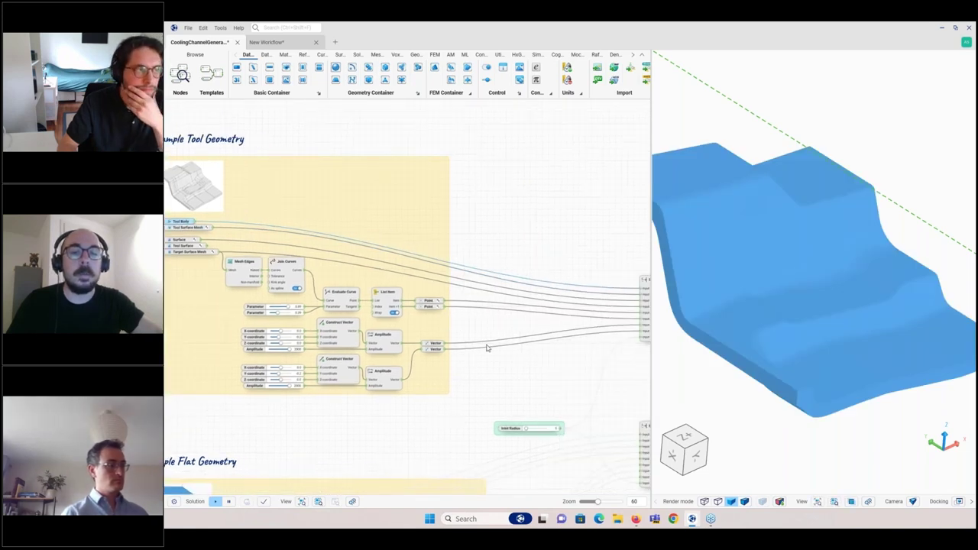
pyautogui.scroll(4, 484, 344)
pyautogui.moveTo(550, 385); pyautogui.dragTo(391, 385, button='middle')
pyautogui.moveTo(588, 397); pyautogui.dragTo(327, 381, button='middle')
pyautogui.moveTo(409, 375); pyautogui.dragTo(210, 395, button='middle')
pyautogui.scroll(-2, 380, 402)
pyautogui.moveTo(441, 410); pyautogui.dragTo(396, 391, button='middle')
pyautogui.scroll(-2, 397, 382)
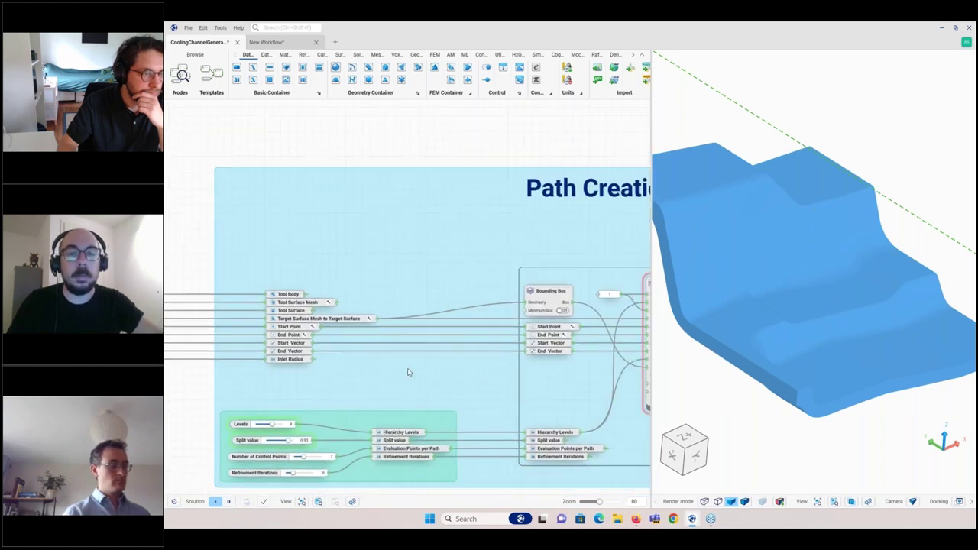
pyautogui.scroll(5, 586, 356)
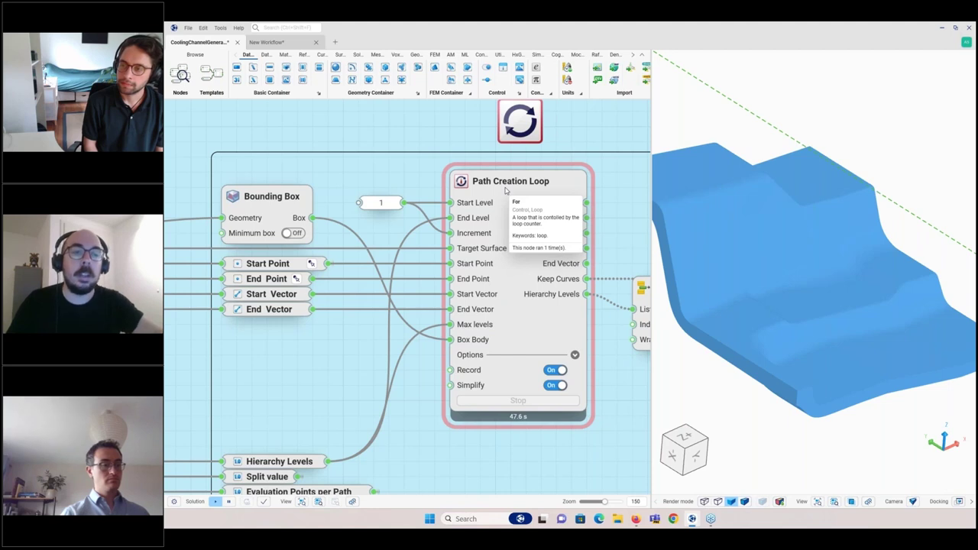
# Return to the inputs of the Path Creation Loops section and highlight the Start Point and End Point in the 3D view
pyautogui.scroll(-6, 505, 191)
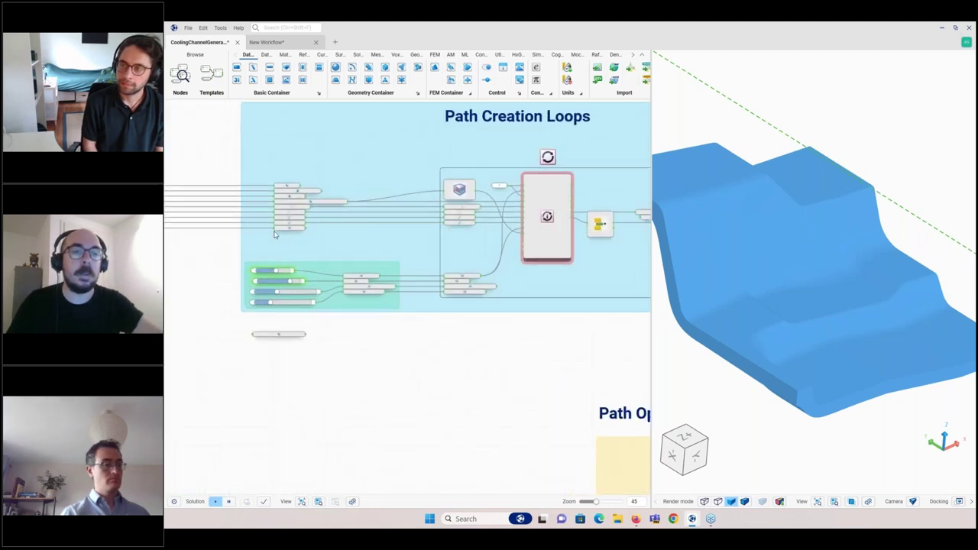
pyautogui.scroll(5, 275, 235)
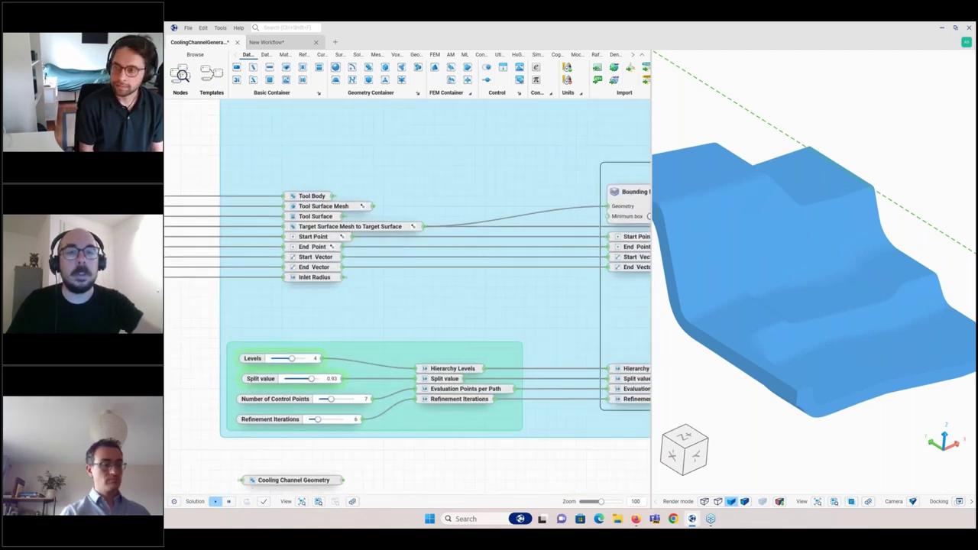
pyautogui.click(309, 191)
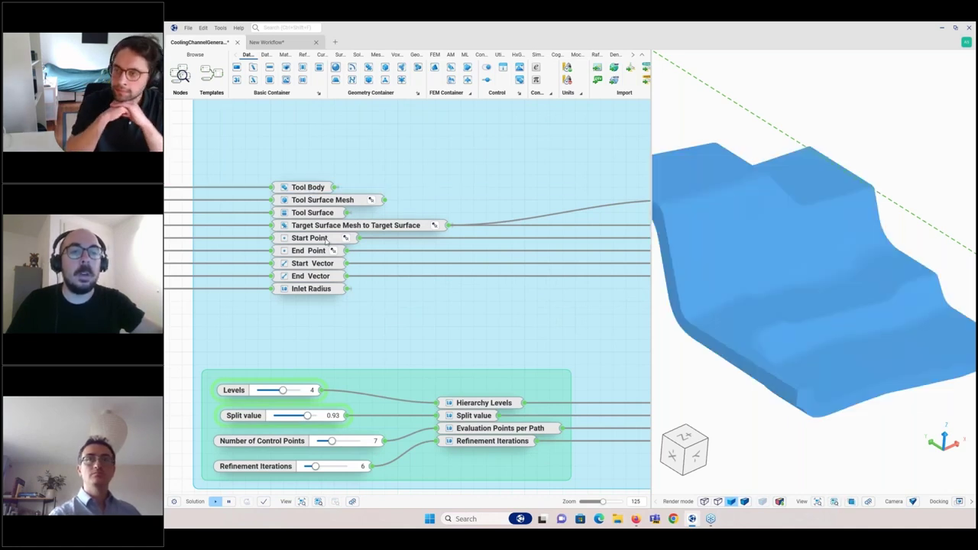
pyautogui.click(320, 239)
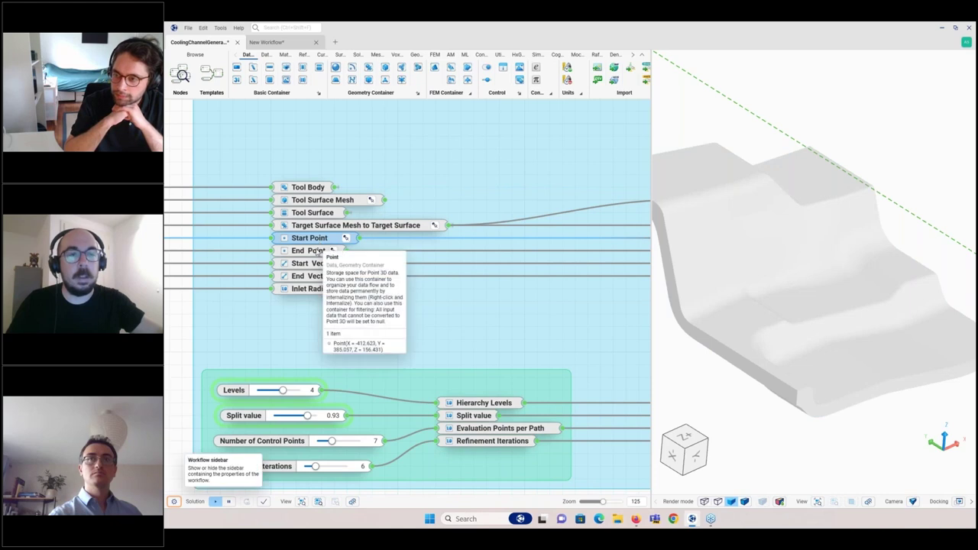
pyautogui.click(307, 252)
pyautogui.click(324, 239)
# Inspect the tool from another angle and highlight its Start Point and End Point once more
pyautogui.moveTo(737, 308)
pyautogui.mouseDown(button='middle')
pyautogui.moveTo(719, 298)
pyautogui.moveTo(864, 358)
pyautogui.moveTo(831, 349)
pyautogui.moveTo(894, 380)
pyautogui.mouseUp(button='middle')
pyautogui.scroll(-1, 800, 323)
pyautogui.click(917, 347)
pyautogui.moveTo(792, 334); pyautogui.dragTo(838, 329)
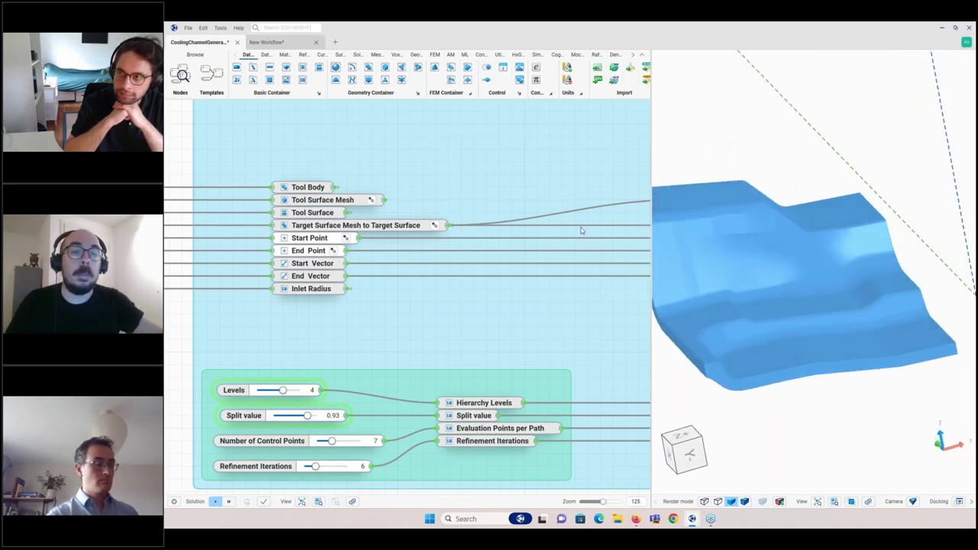
pyautogui.moveTo(324, 244)
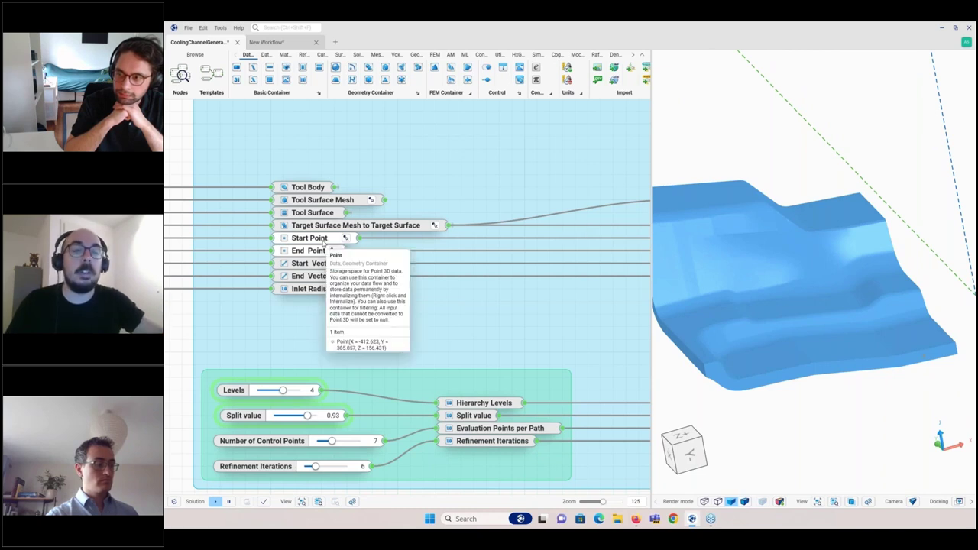
pyautogui.click(322, 241)
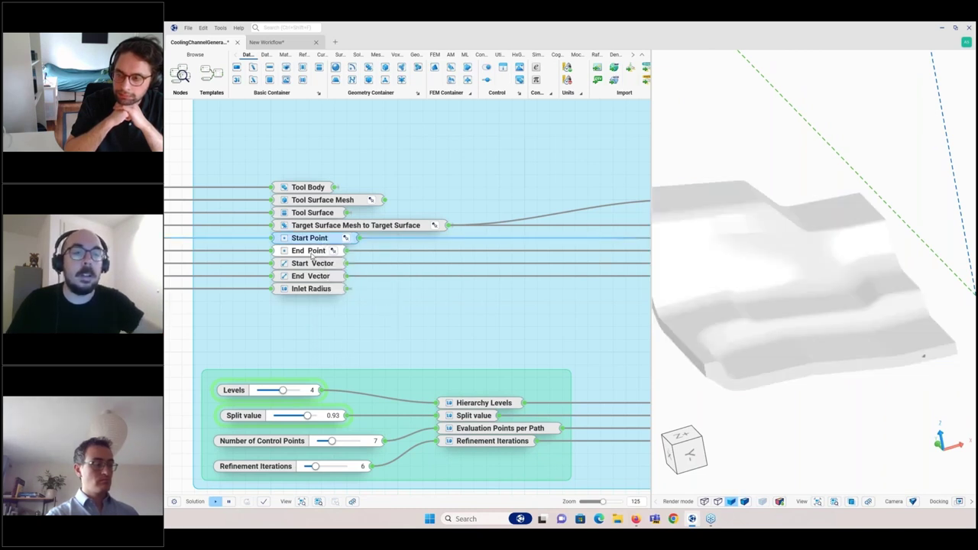
pyautogui.moveTo(311, 257)
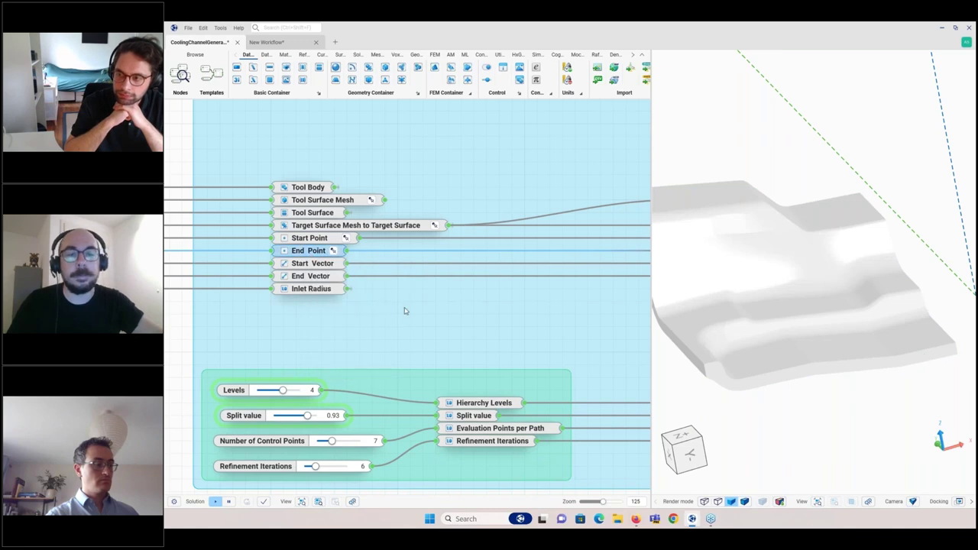
# Show the Cooling Channel Geometry in place of the tool in the 3D view and inspect its branches
pyautogui.scroll(-4, 404, 310)
pyautogui.moveTo(484, 312); pyautogui.dragTo(459, 275)
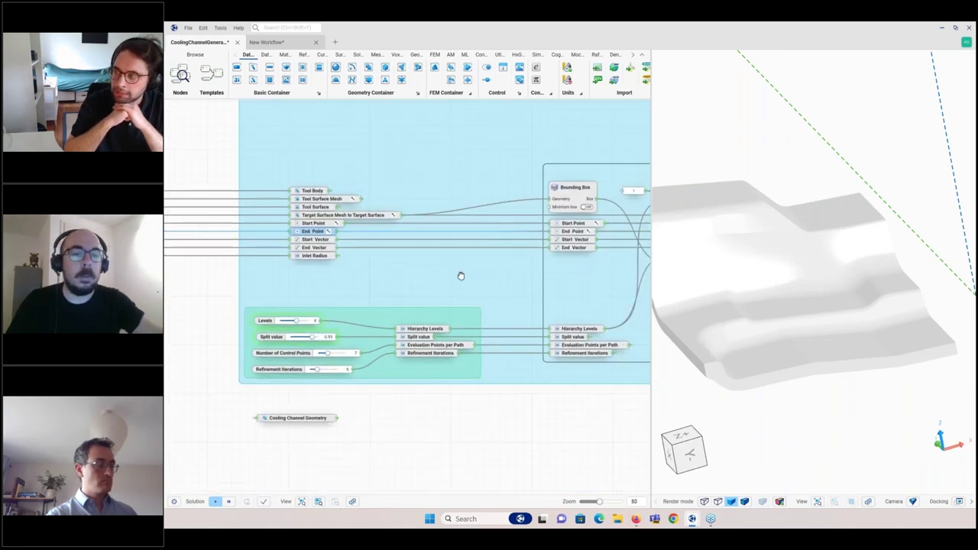
pyautogui.click(752, 305)
pyautogui.moveTo(796, 307); pyautogui.dragTo(845, 342, button='middle')
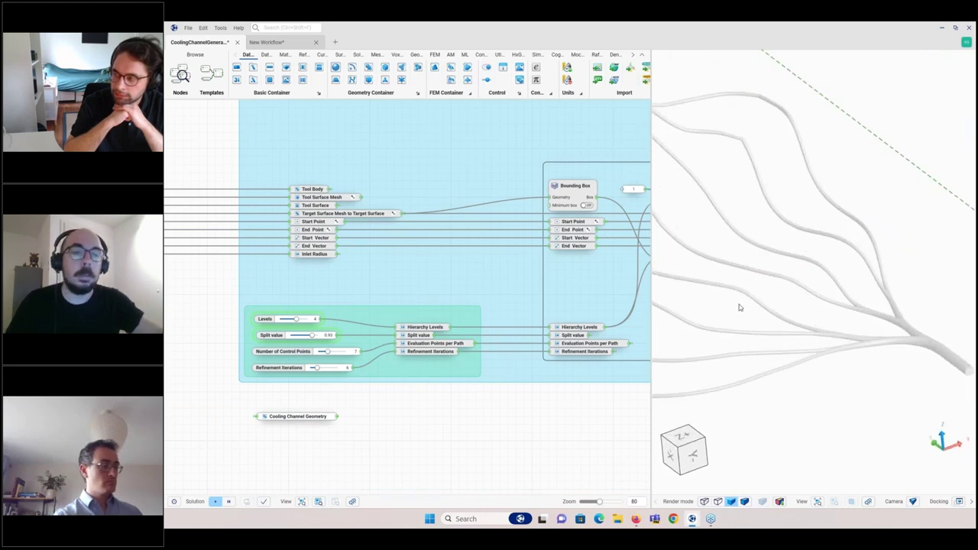
# Highlight the Cooling Channel Geometry, review the Levels, Split value, Control Points and Refinement Iterations parameters, and hide the geometry
pyautogui.click(291, 418)
pyautogui.scroll(5, 243, 298)
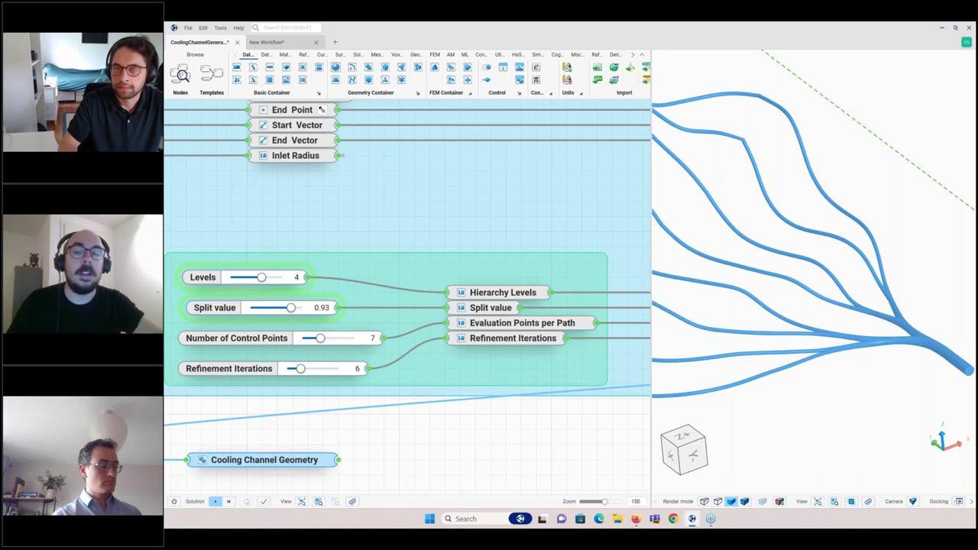
pyautogui.moveTo(551, 341)
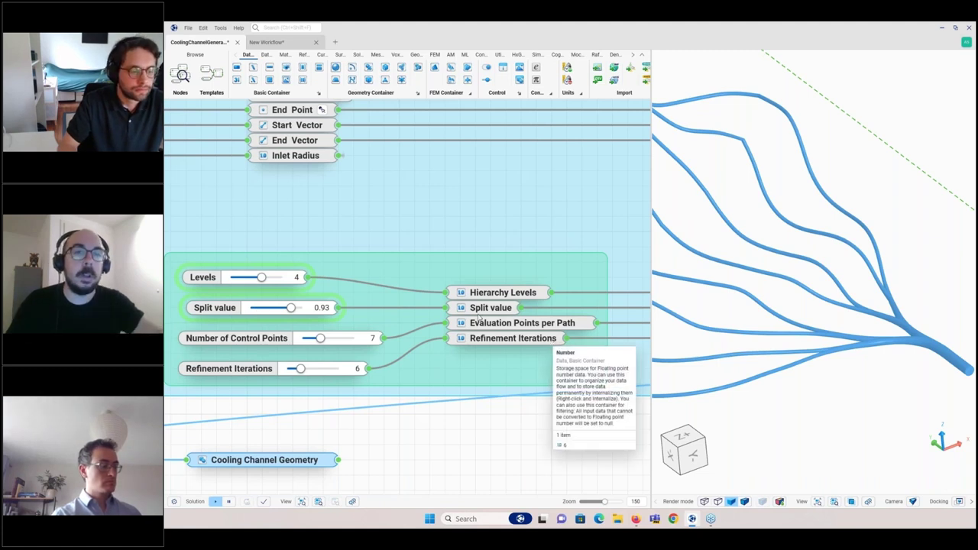
pyautogui.scroll(-5, 466, 313)
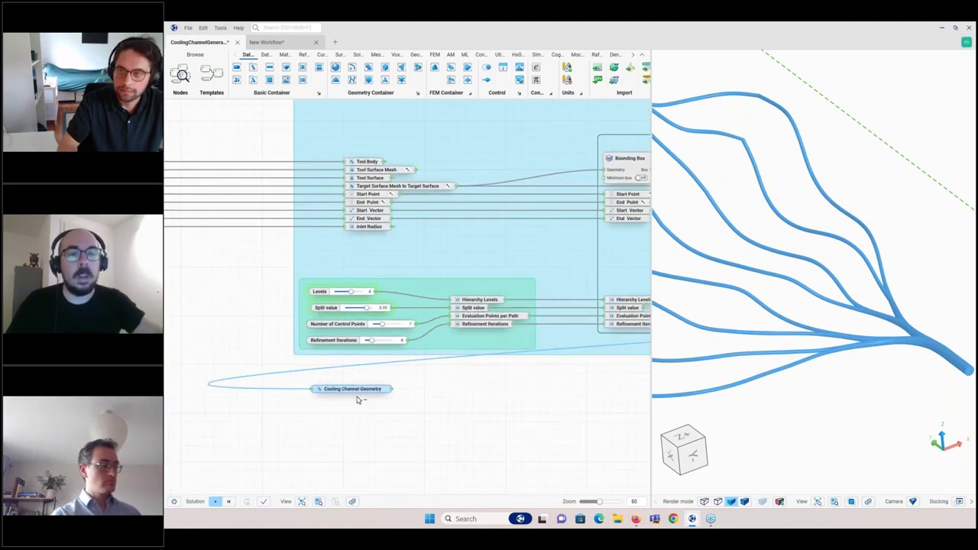
pyautogui.hotkey('ctrl', 'h')
# Show the Initial Curve from the Path Optimization Loops section in the 3D view and examine the initial paths
pyautogui.scroll(-6, 468, 373)
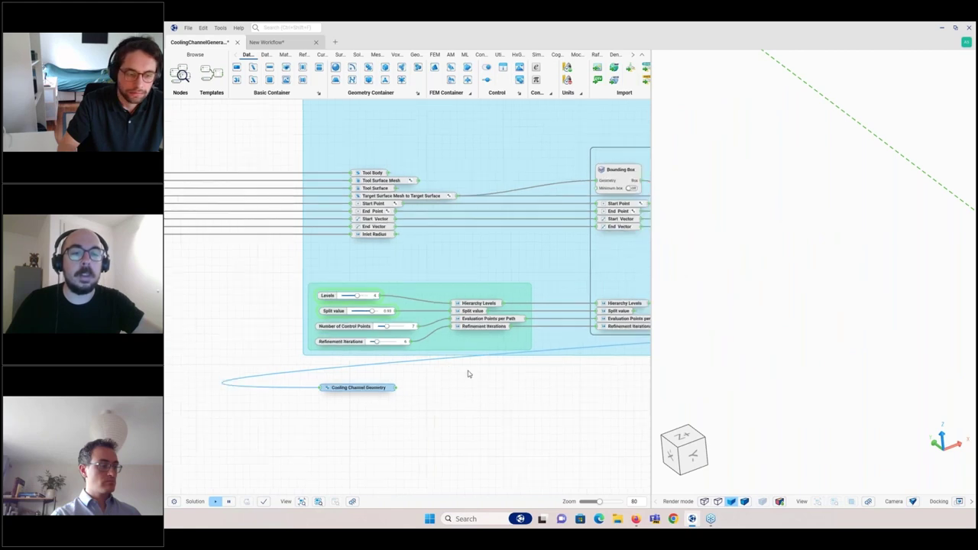
pyautogui.moveTo(499, 399); pyautogui.dragTo(429, 310, button='middle')
pyautogui.scroll(4, 514, 318)
pyautogui.scroll(4, 453, 282)
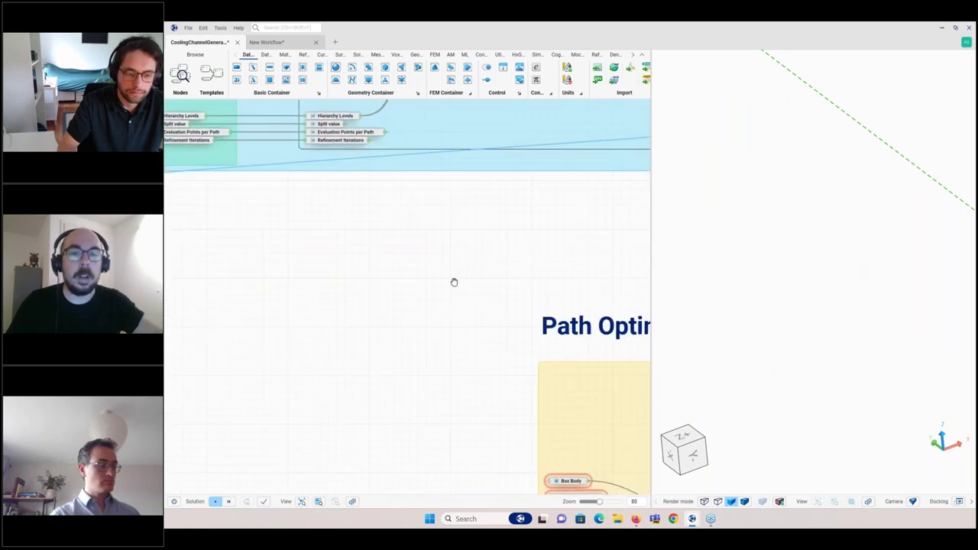
pyautogui.scroll(-4, 571, 274)
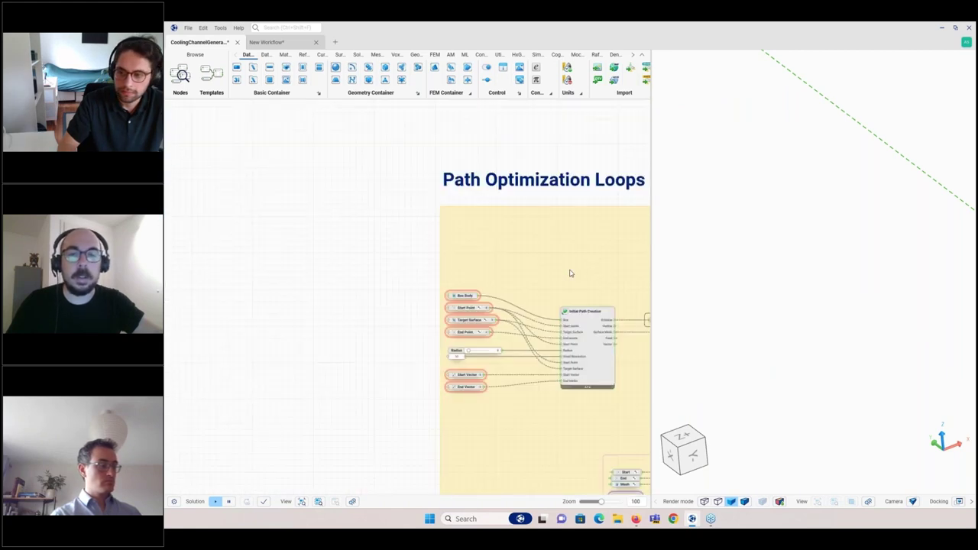
pyautogui.scroll(2, 531, 248)
pyautogui.scroll(2, 529, 247)
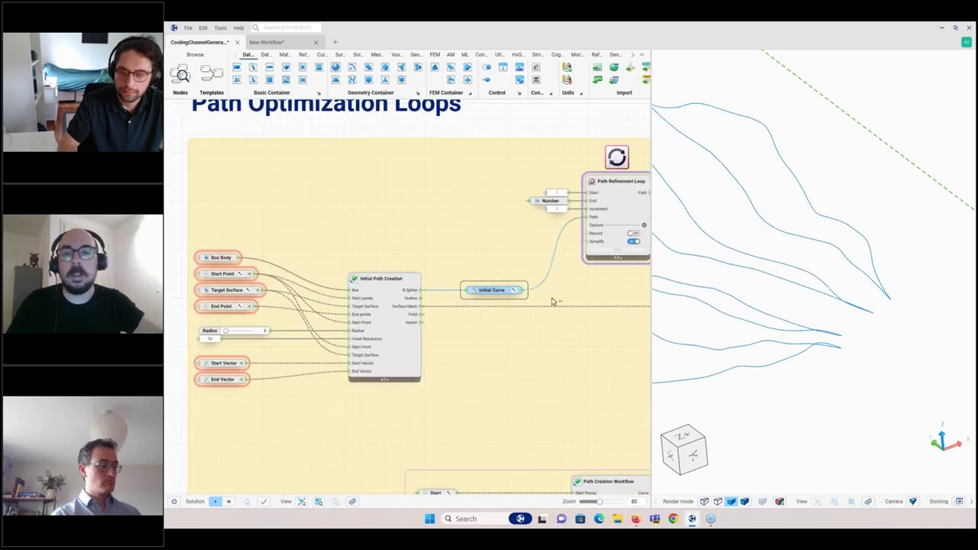
pyautogui.moveTo(814, 345)
pyautogui.mouseDown(button='middle')
pyautogui.moveTo(834, 329)
pyautogui.moveTo(882, 328)
pyautogui.moveTo(853, 307)
pyautogui.mouseUp(button='middle')
pyautogui.scroll(-3, 841, 327)
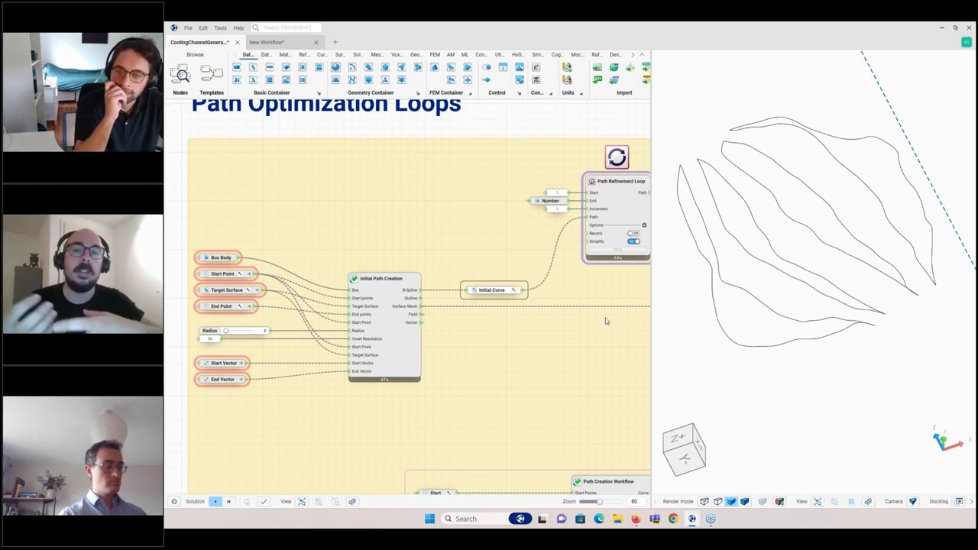
pyautogui.click(502, 291)
pyautogui.scroll(-3, 556, 336)
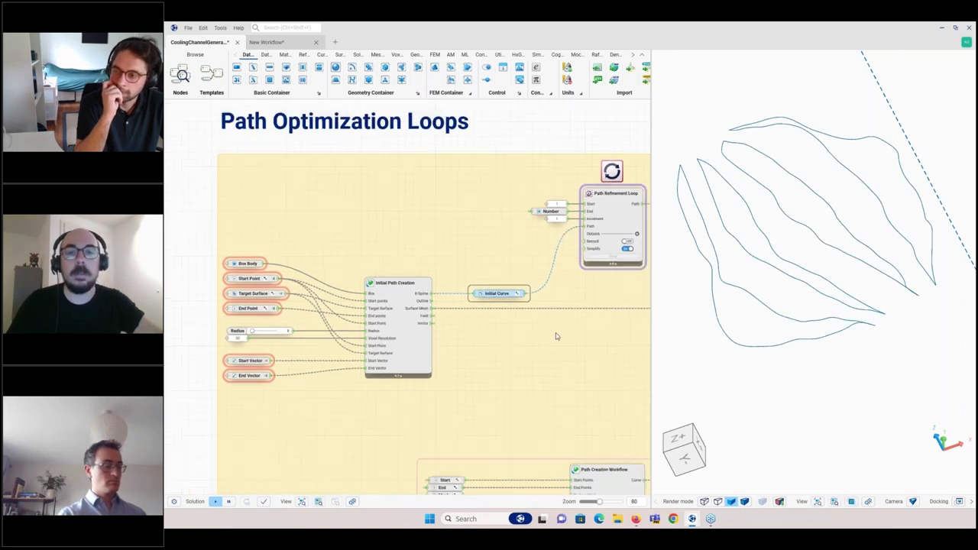
# Preview the refined Curve output of the Path Refinement Workflow and compare it with the initial paths
pyautogui.moveTo(640, 255); pyautogui.dragTo(378, 297, button='right')
pyautogui.moveTo(573, 379); pyautogui.dragTo(551, 381, button='right')
pyautogui.click(522, 340)
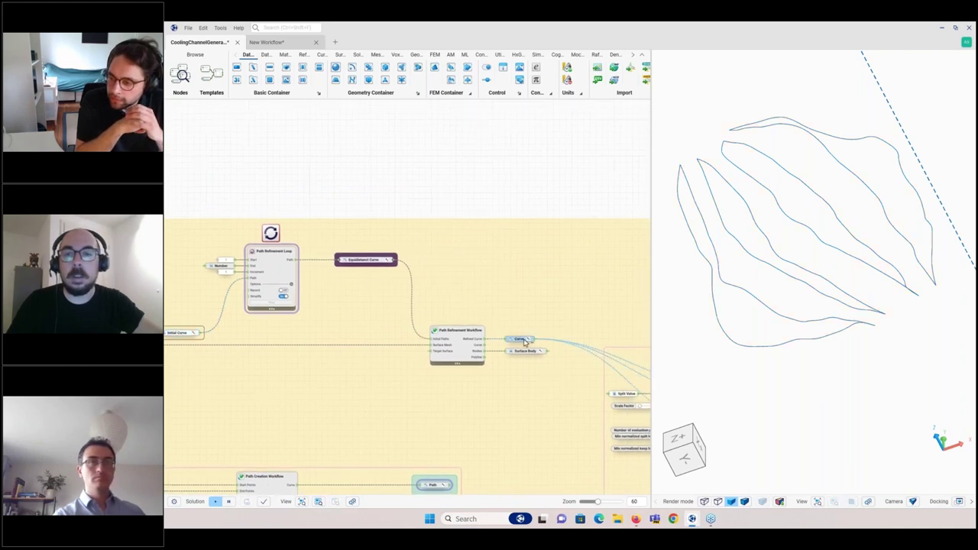
pyautogui.moveTo(821, 354); pyautogui.dragTo(839, 343, button='right')
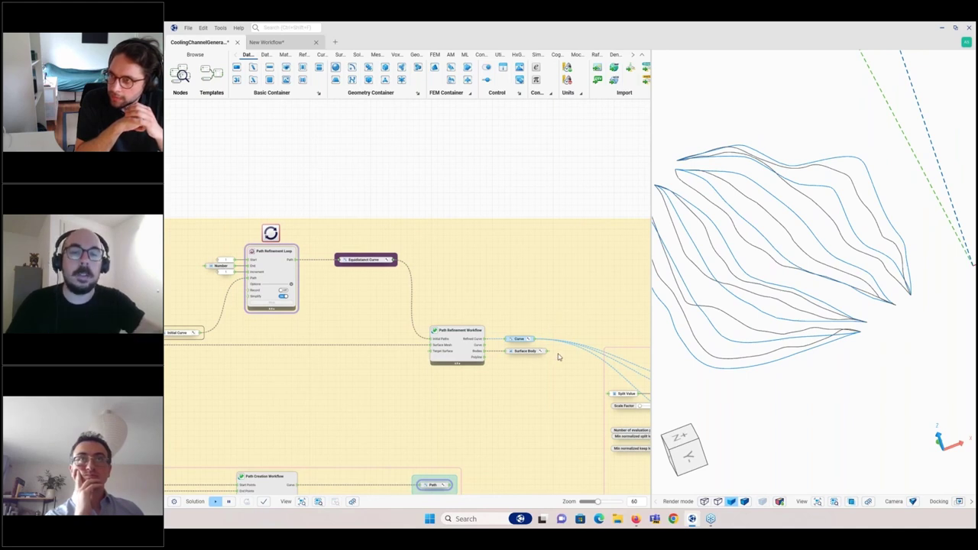
pyautogui.scroll(5, 557, 357)
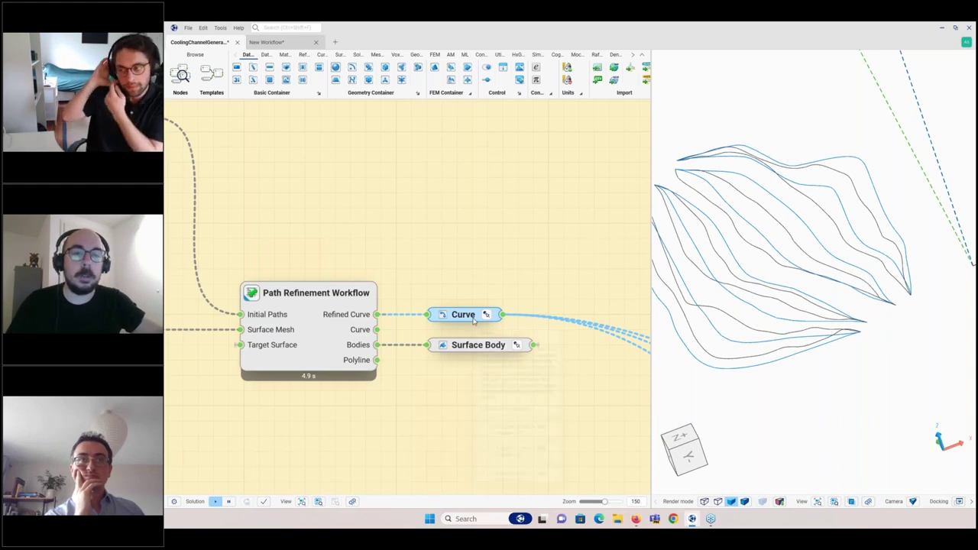
pyautogui.moveTo(473, 321)
pyautogui.scroll(-1, 481, 317)
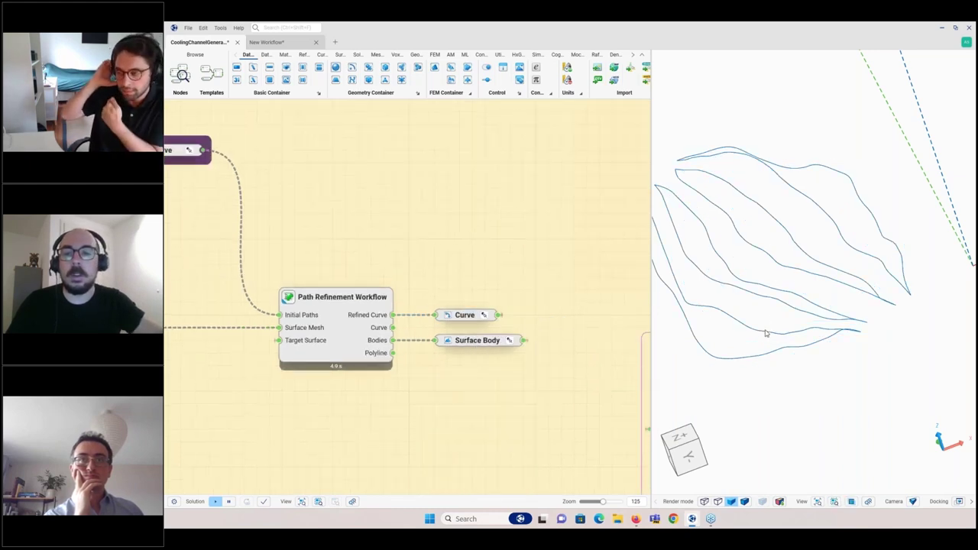
# Clear the path curves from the 3D view and preview the Curve input feeding the Channel Geometry node in Path Creation Loops
pyautogui.scroll(-7, 585, 352)
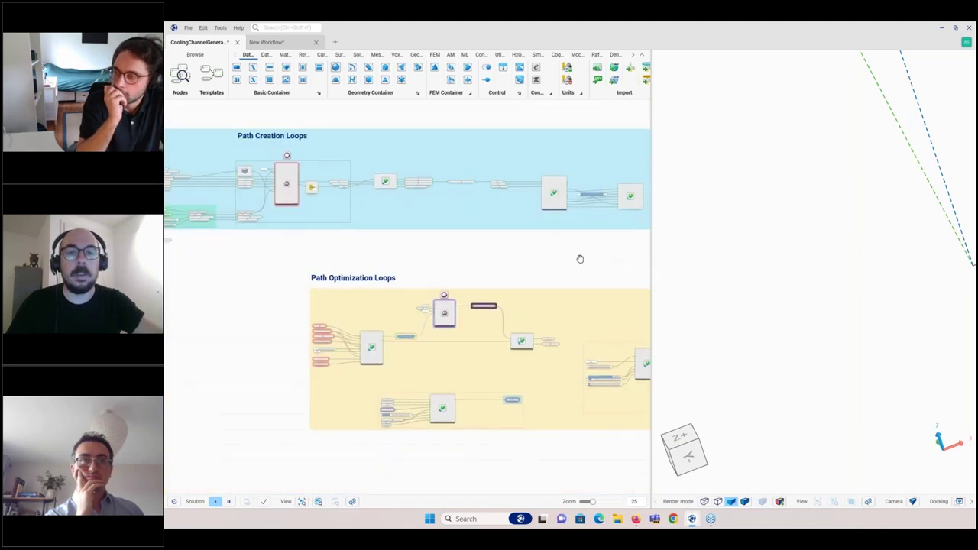
pyautogui.scroll(5, 588, 264)
pyautogui.scroll(1, 493, 294)
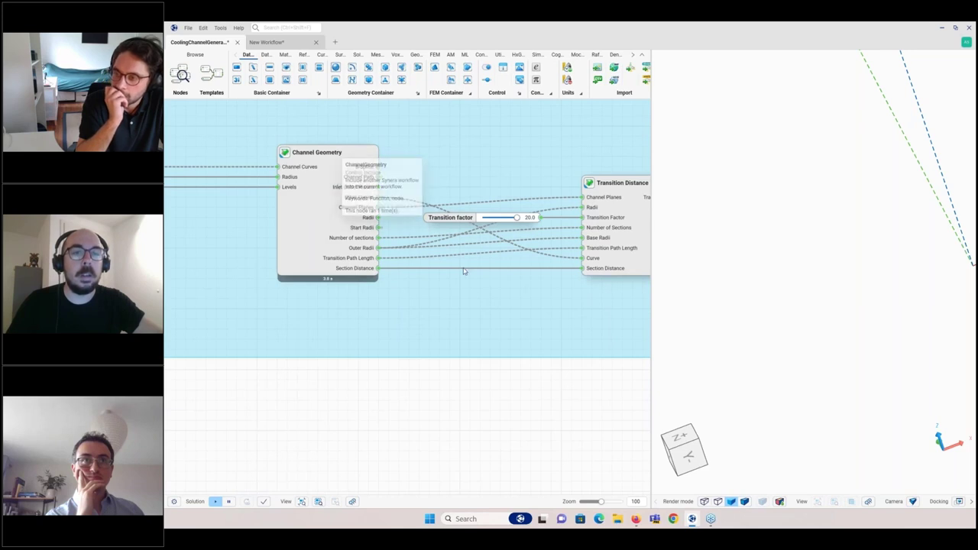
pyautogui.moveTo(511, 307); pyautogui.dragTo(450, 327)
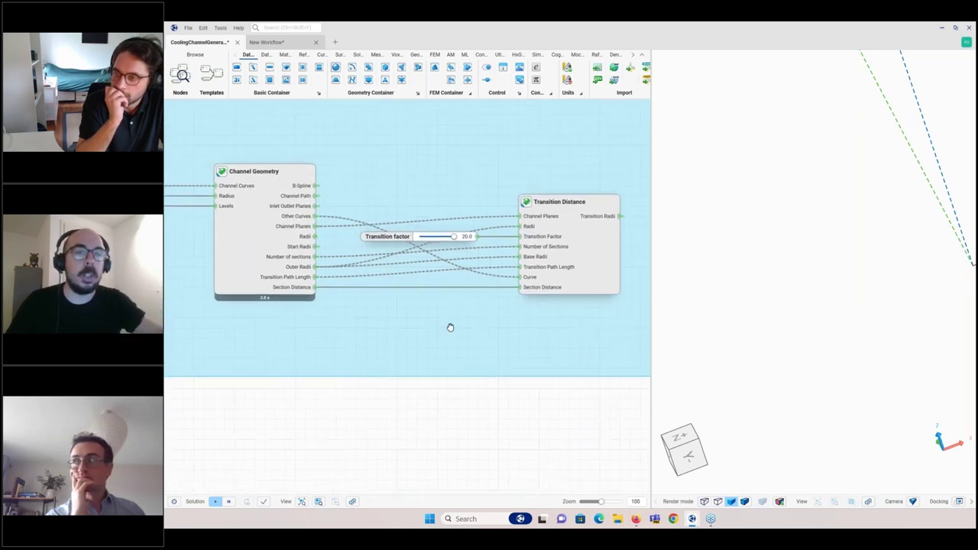
pyautogui.moveTo(358, 295); pyautogui.dragTo(593, 312)
pyautogui.click(492, 208)
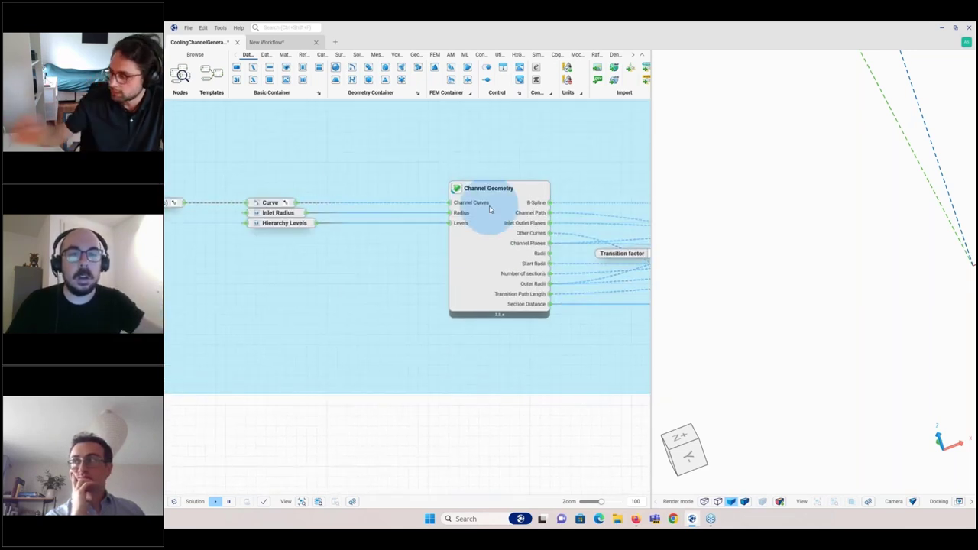
pyautogui.click(277, 205)
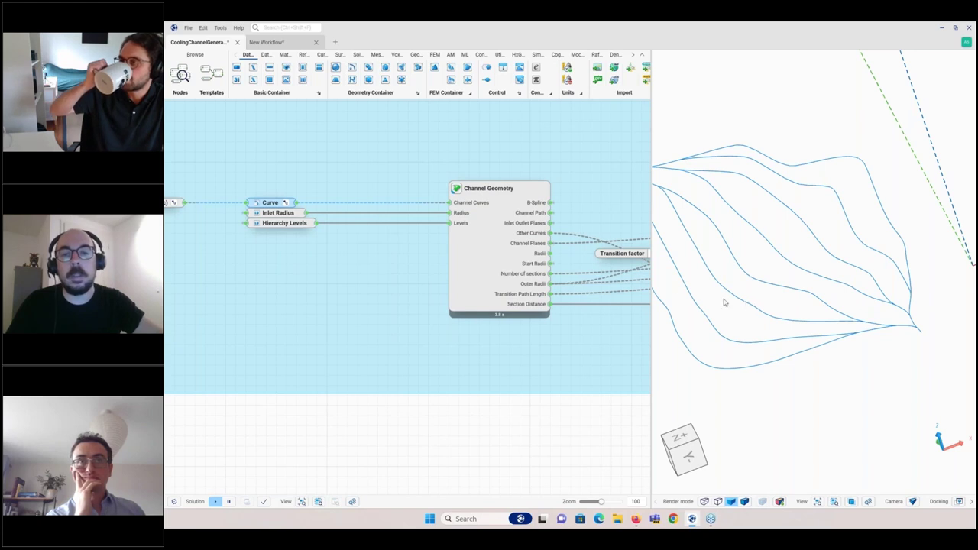
# Show the Final Geometry from the Final Path Geometry section in the 3D view and examine the channels and the Channel Geometry Initial node
pyautogui.scroll(-5, 471, 268)
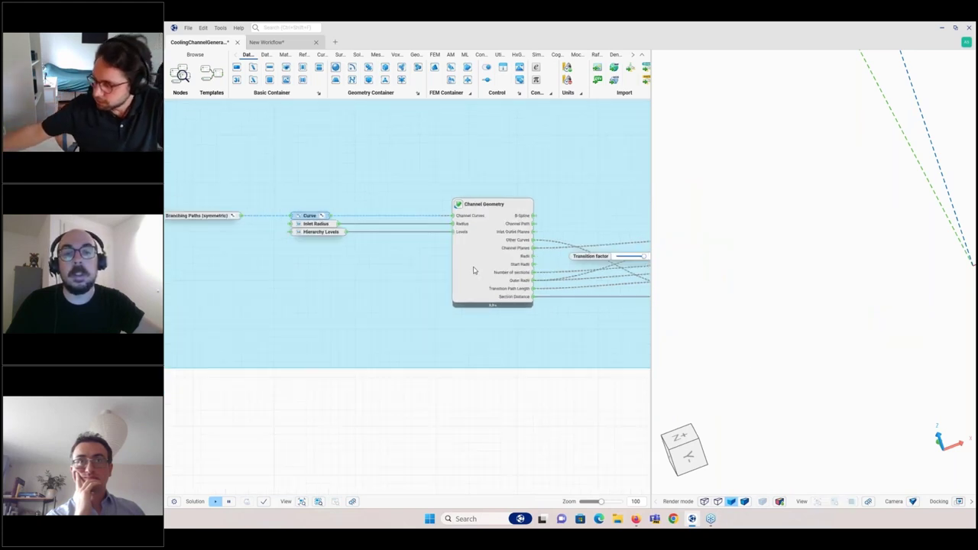
pyautogui.scroll(4, 513, 305)
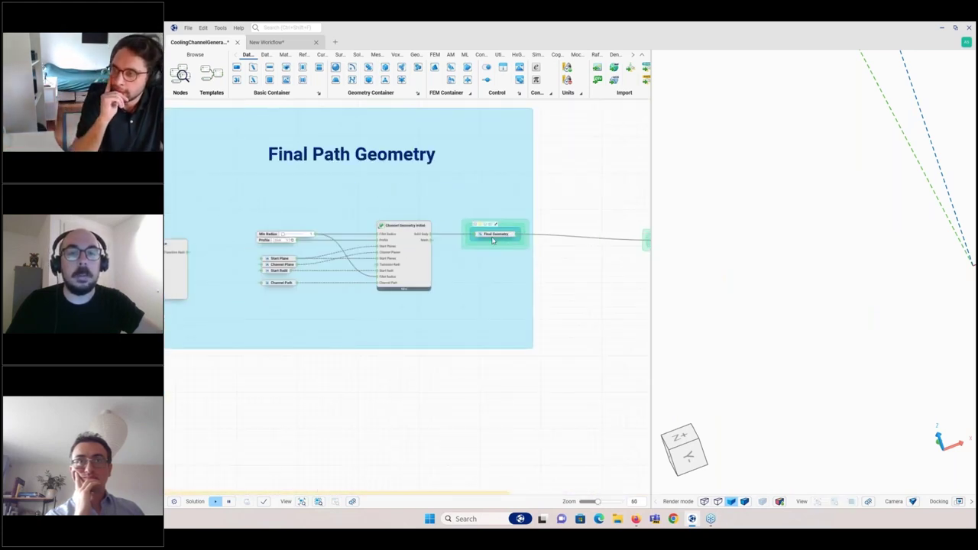
pyautogui.click(512, 234)
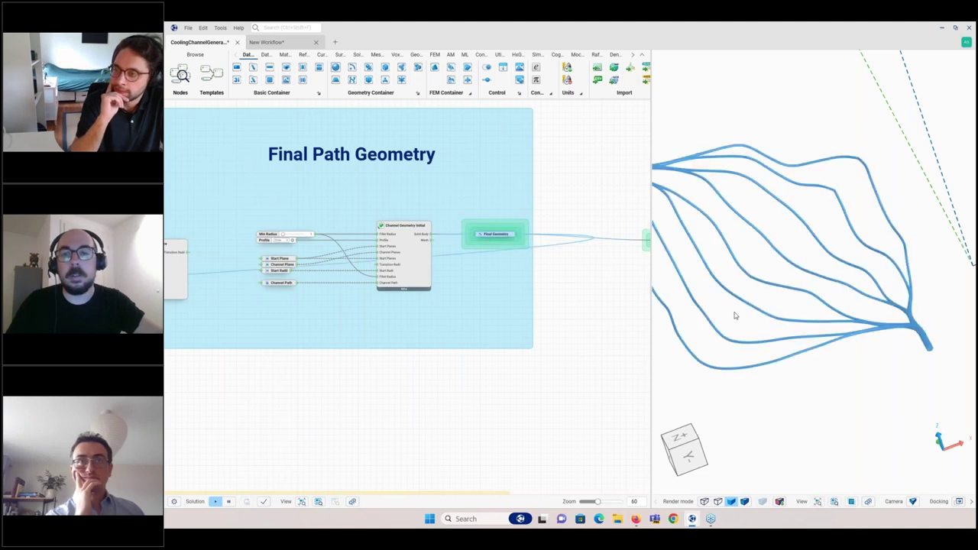
pyautogui.moveTo(795, 337); pyautogui.dragTo(826, 317, button='middle')
pyautogui.scroll(2, 790, 320)
pyautogui.click(818, 362)
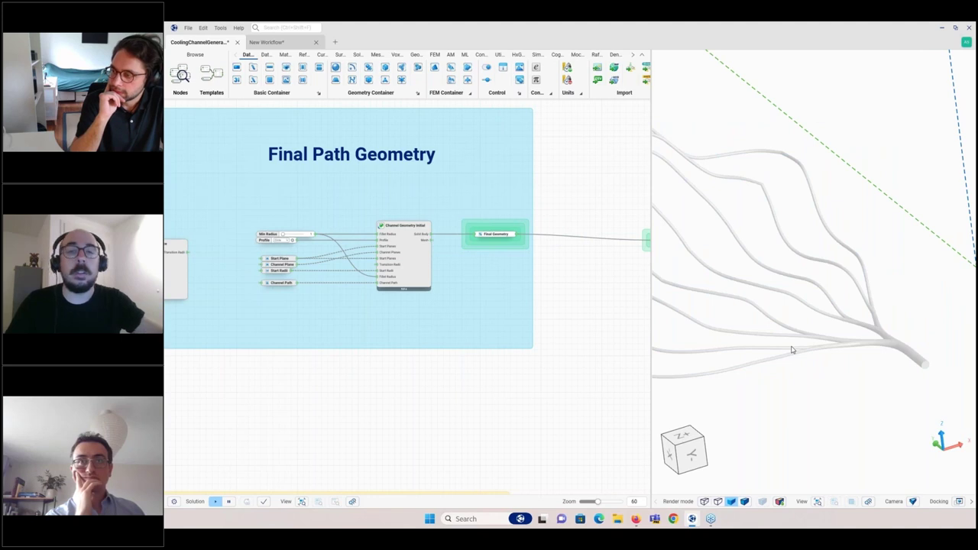
pyautogui.scroll(6, 491, 227)
pyautogui.moveTo(397, 327); pyautogui.dragTo(443, 315, button='middle')
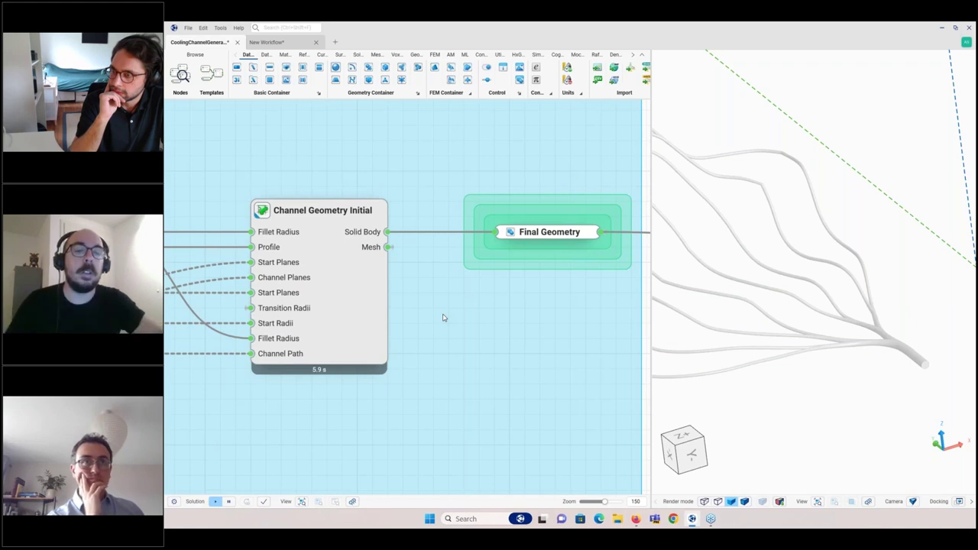
# Follow the Final Geometry connection to the Design Variant Generation section and examine its inputs
pyautogui.scroll(-5, 442, 317)
pyautogui.moveTo(596, 334); pyautogui.dragTo(329, 358)
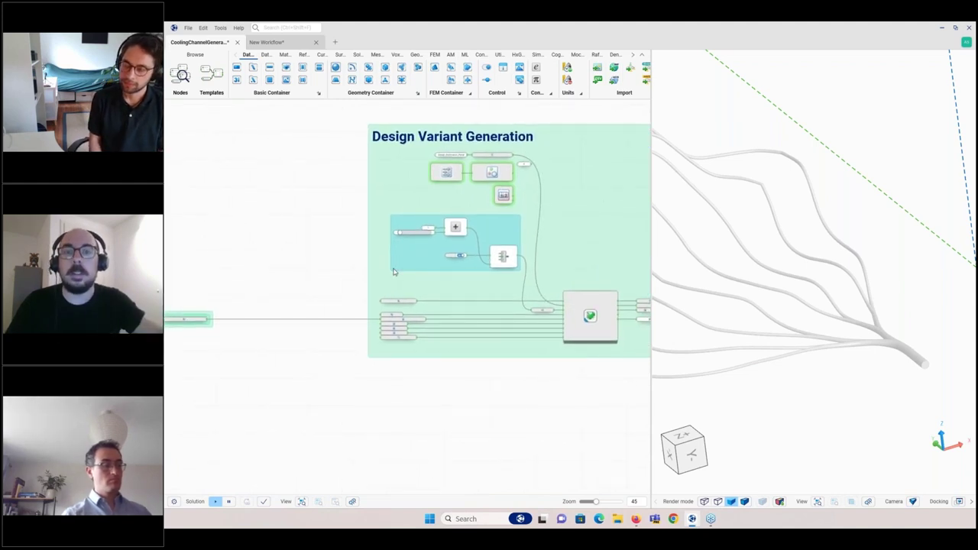
pyautogui.scroll(3, 581, 261)
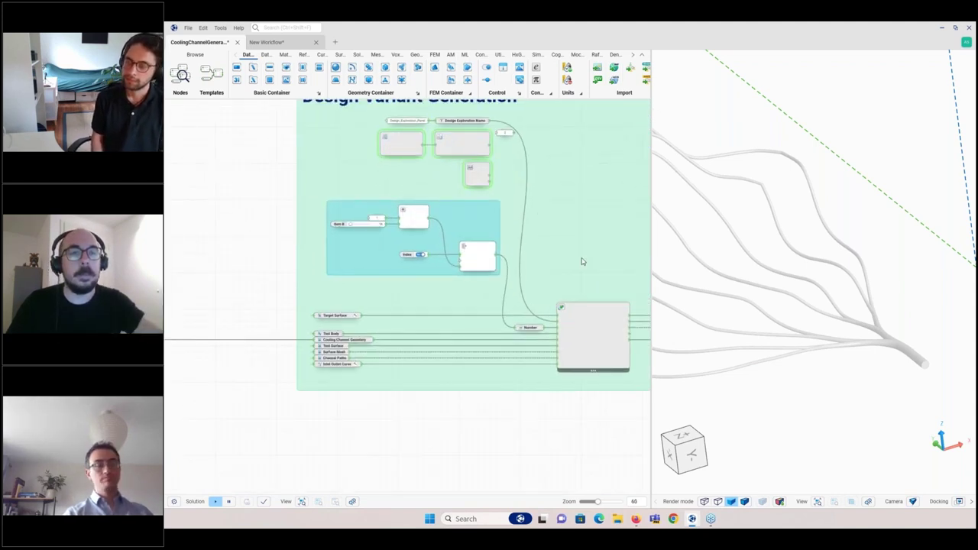
# Review the parameter ranges for Levels and Split value in Parameter Setup 1 of the Design Variant Generation section
pyautogui.moveTo(536, 207); pyautogui.dragTo(538, 239)
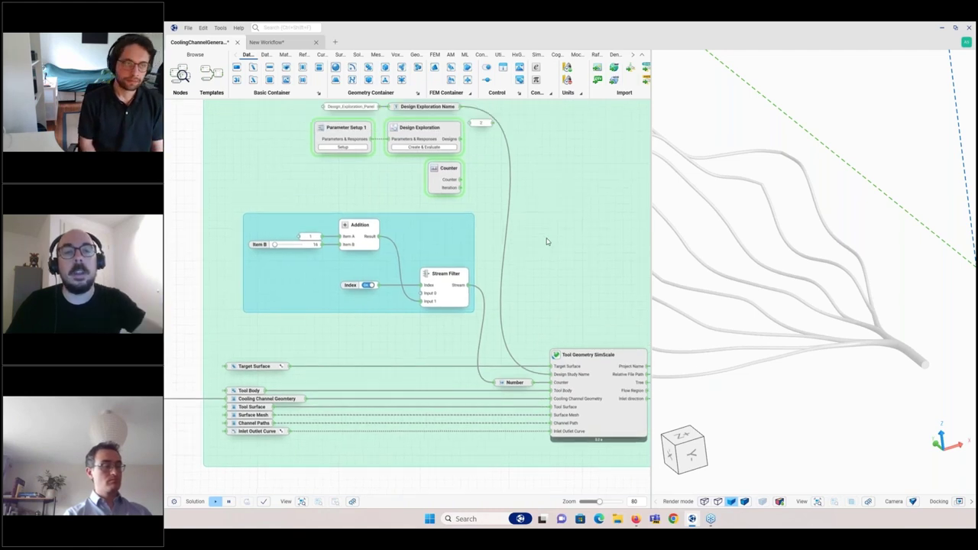
pyautogui.click(350, 147)
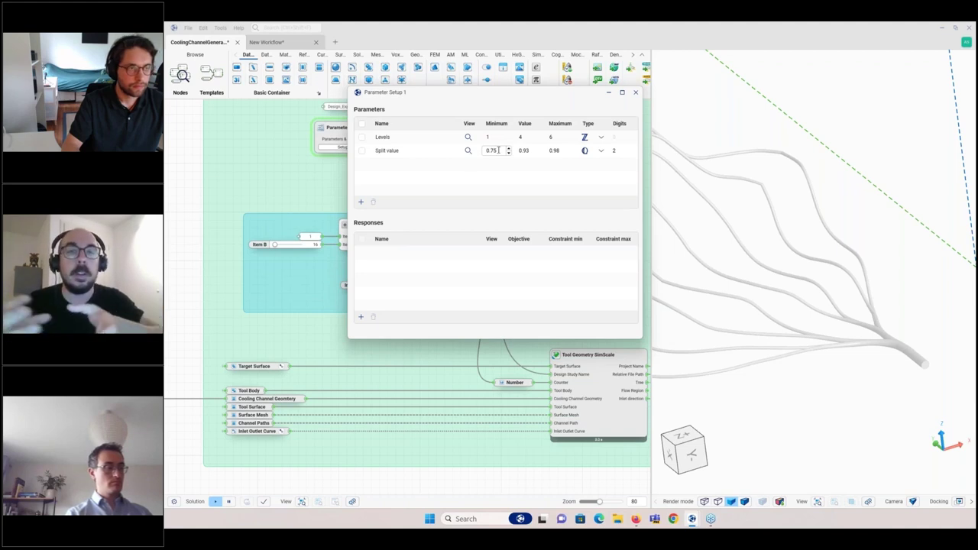
pyautogui.press('Tab')
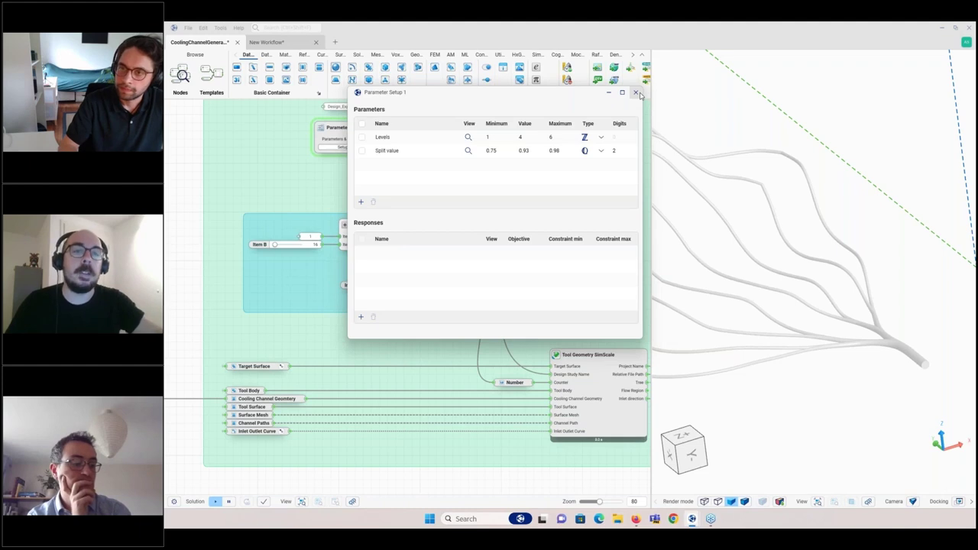
pyautogui.click(637, 93)
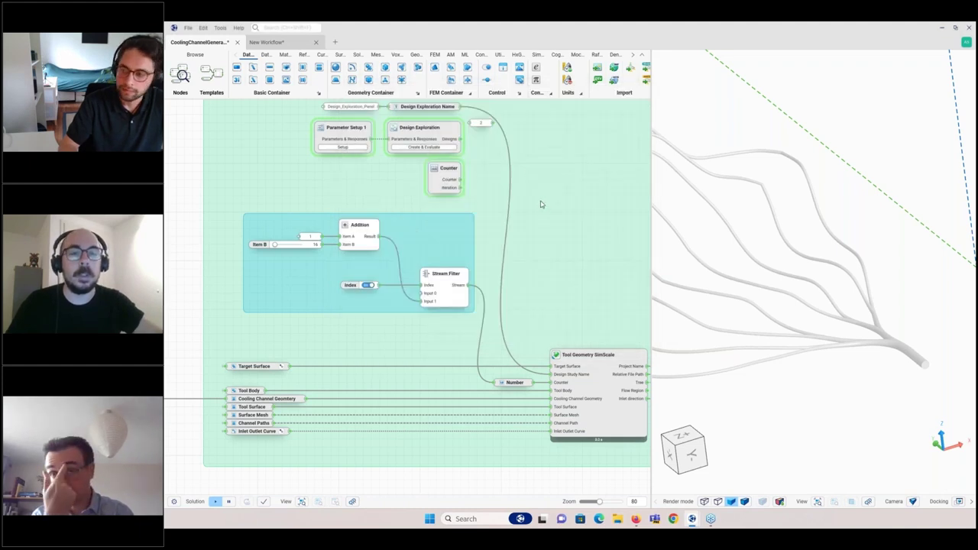
pyautogui.moveTo(836, 343); pyautogui.dragTo(780, 329, button='middle')
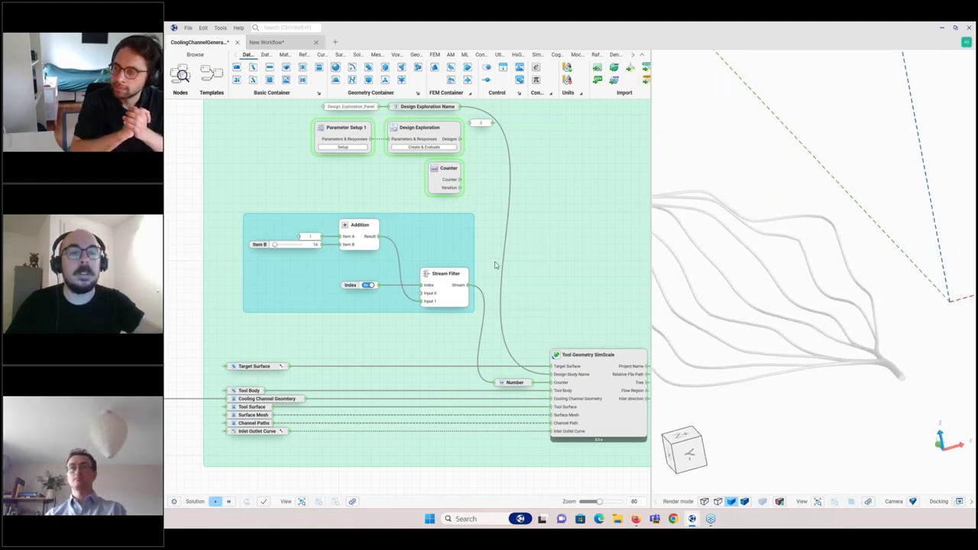
# Examine the inputs and outputs of the Tool Geometry SimScale node in the Design Variant Generation section
pyautogui.moveTo(584, 281); pyautogui.dragTo(560, 273, button='middle')
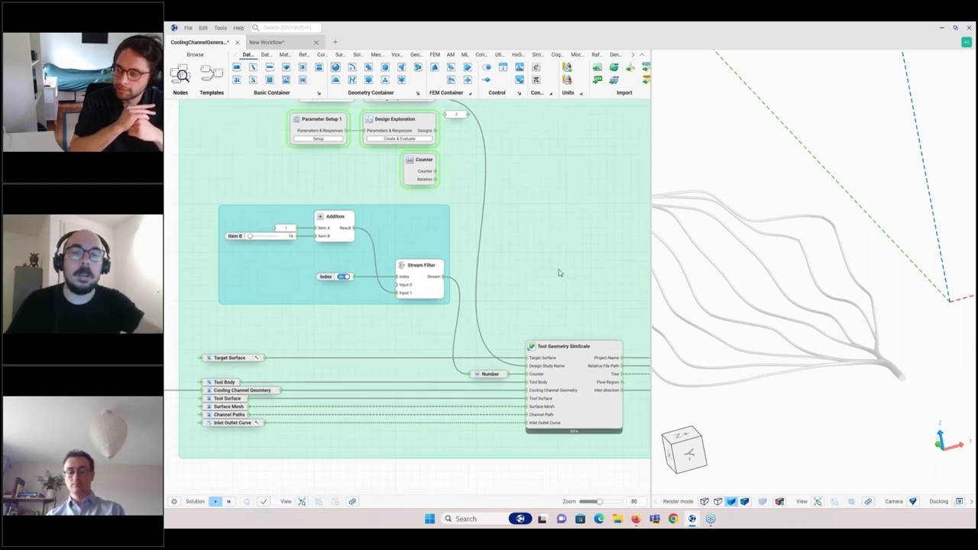
pyautogui.scroll(-4, 560, 272)
pyautogui.moveTo(560, 273); pyautogui.dragTo(349, 215, button='middle')
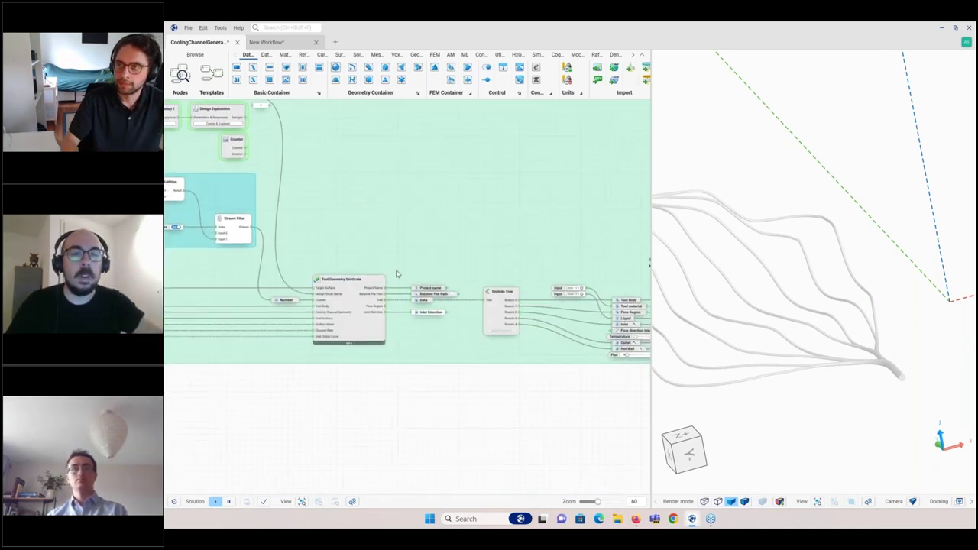
pyautogui.scroll(5, 342, 300)
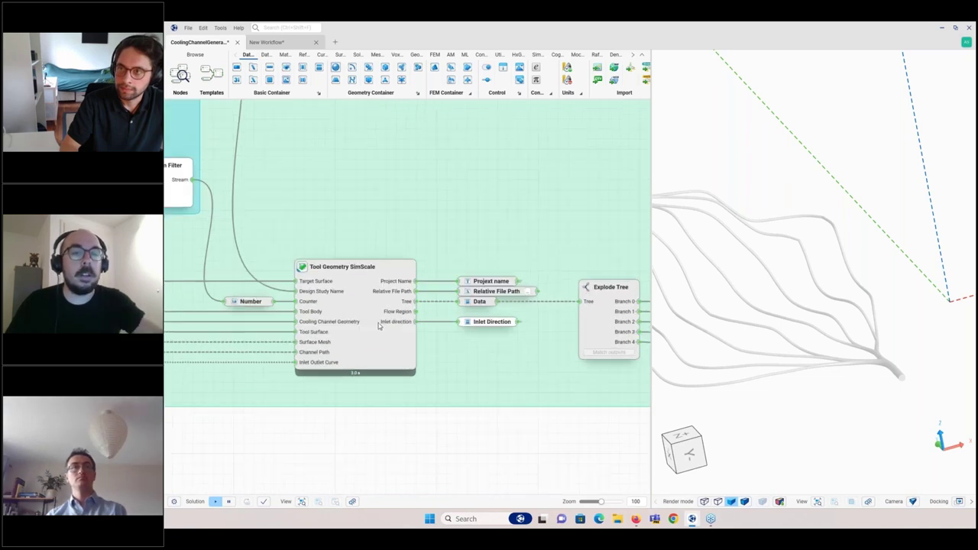
pyautogui.scroll(2, 381, 323)
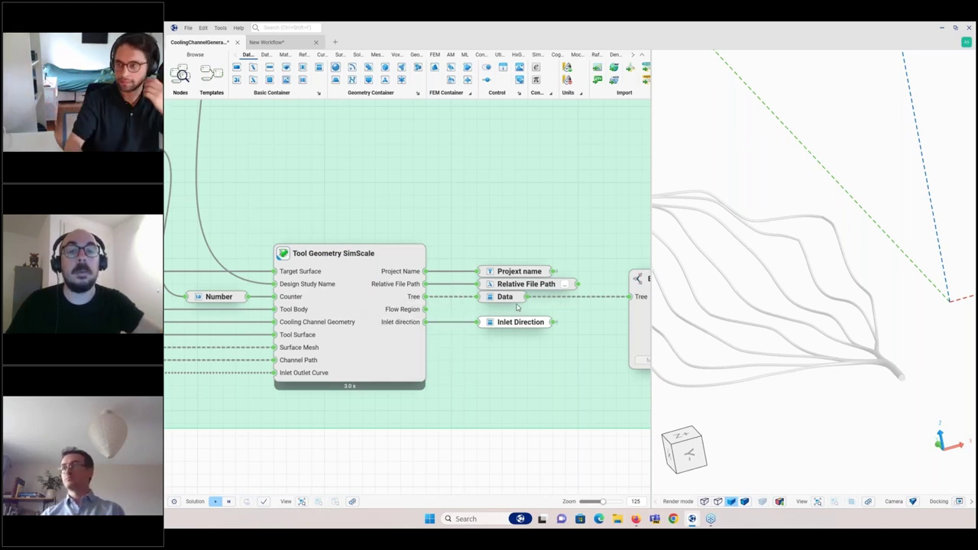
# Follow the geometry outputs through Explode Tree and examine the Boundary Conditions SimScale node
pyautogui.scroll(-2, 520, 309)
pyautogui.scroll(-8, 519, 313)
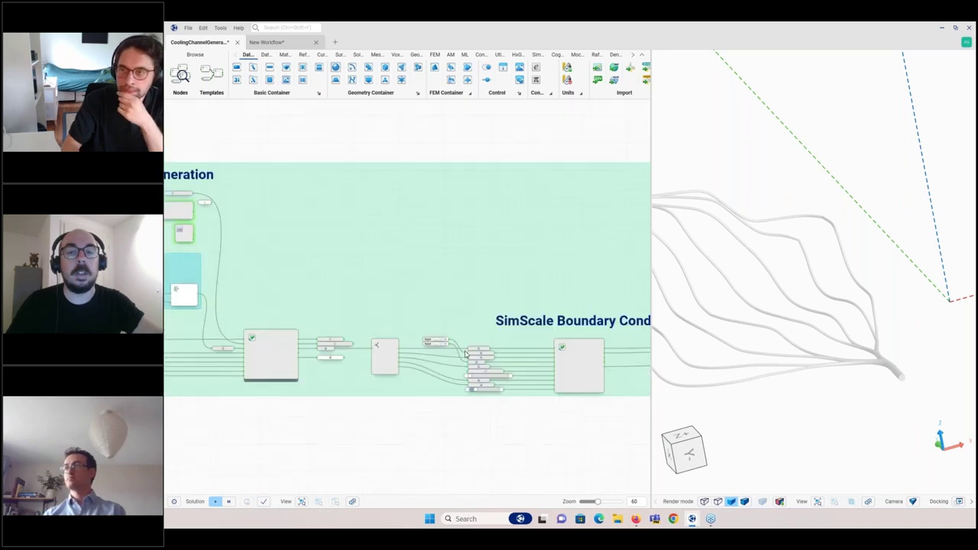
pyautogui.scroll(8, 402, 374)
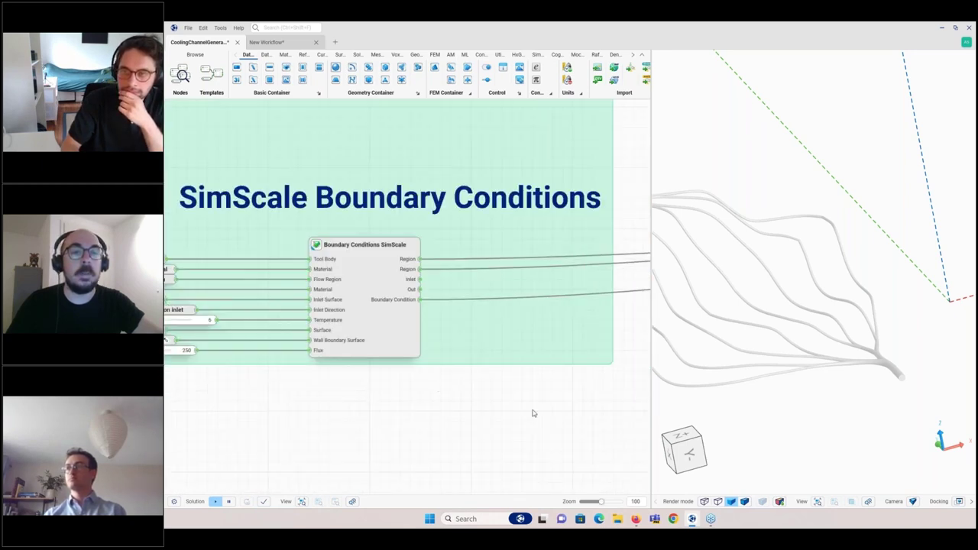
pyautogui.moveTo(556, 360); pyautogui.dragTo(222, 401, button='middle')
pyautogui.moveTo(527, 362); pyautogui.dragTo(377, 362, button='middle')
pyautogui.scroll(-3, 378, 362)
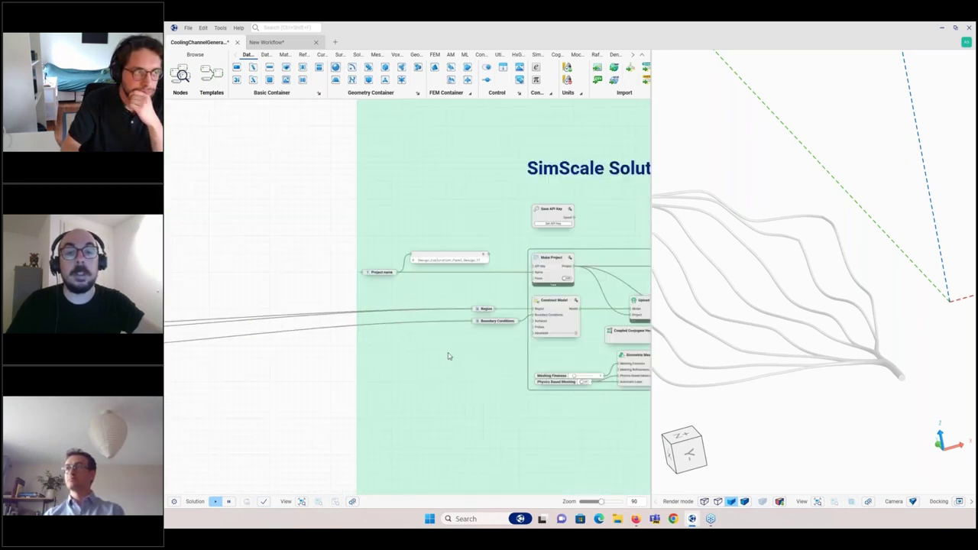
# Select the Construct Model node in the SimScale solution section and examine its Region and Boundary Conditions inputs
pyautogui.moveTo(459, 356); pyautogui.dragTo(421, 361, button='middle')
pyautogui.scroll(3, 436, 327)
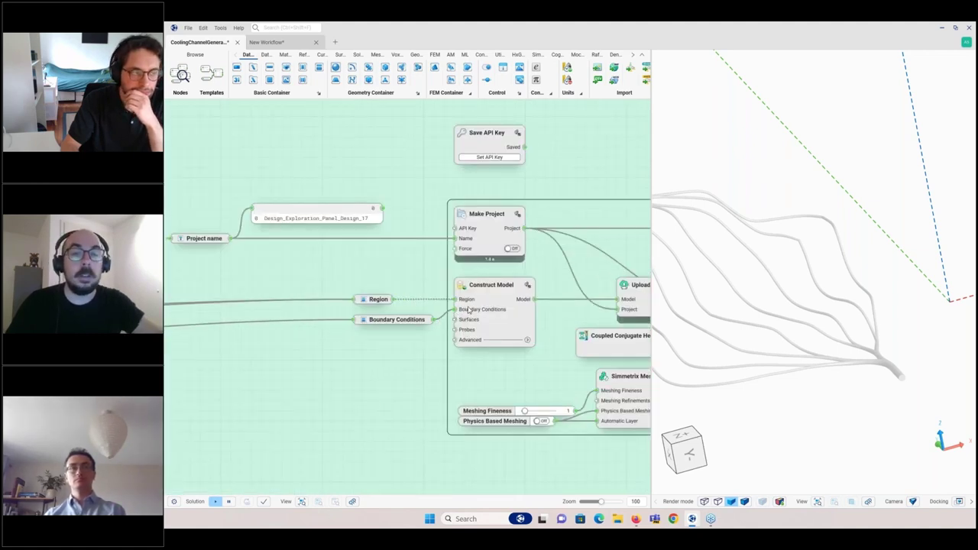
pyautogui.scroll(3, 489, 298)
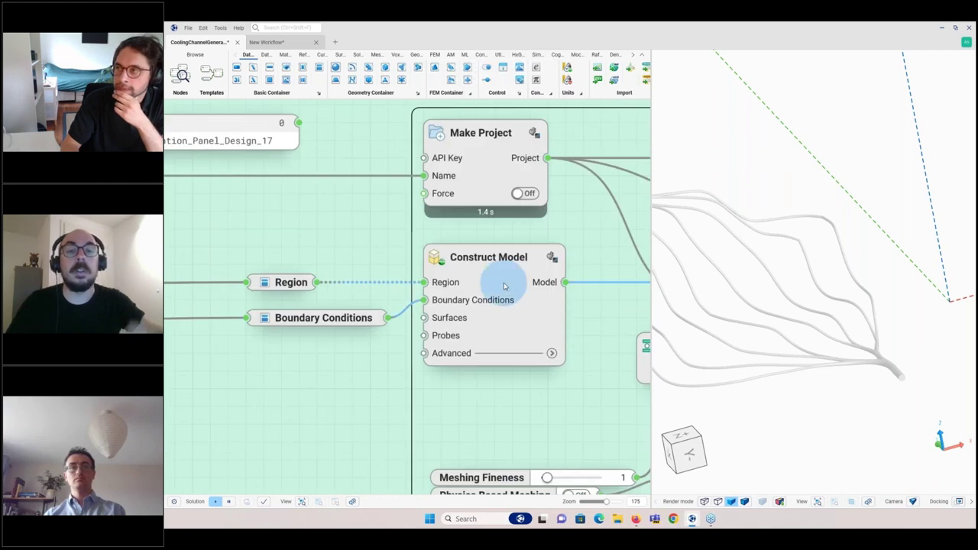
pyautogui.click(505, 285)
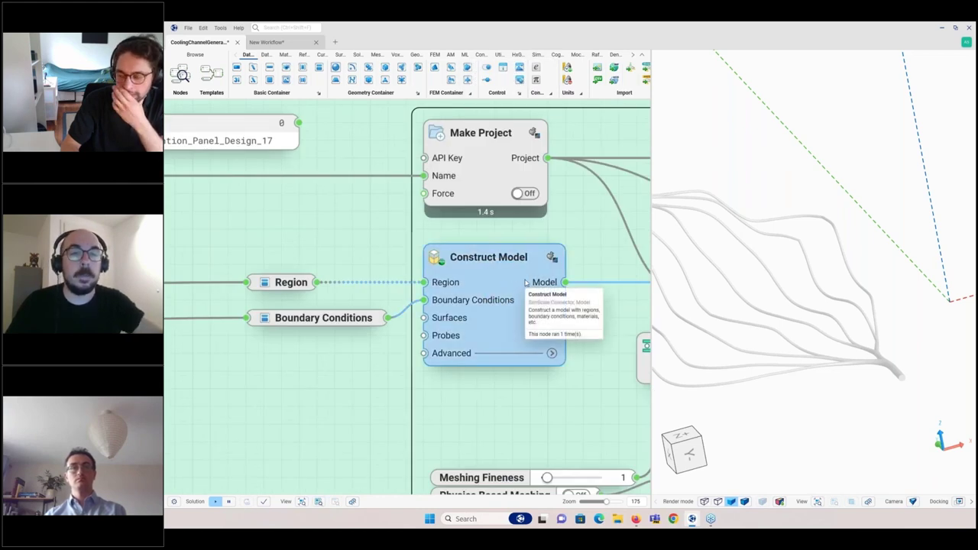
pyautogui.scroll(-2, 526, 283)
pyautogui.moveTo(319, 288)
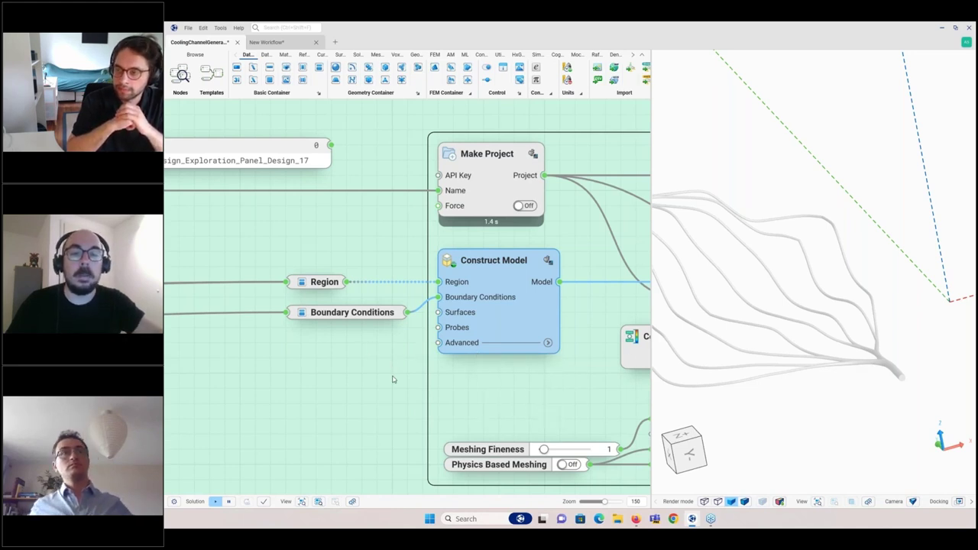
# Select the Upload Geometry node and examine its links to Make Project, Construct Model and Simulation Operation
pyautogui.moveTo(389, 384); pyautogui.dragTo(378, 381)
pyautogui.scroll(-2, 510, 366)
pyautogui.moveTo(510, 367); pyautogui.dragTo(332, 332, button='middle')
pyautogui.scroll(2, 538, 403)
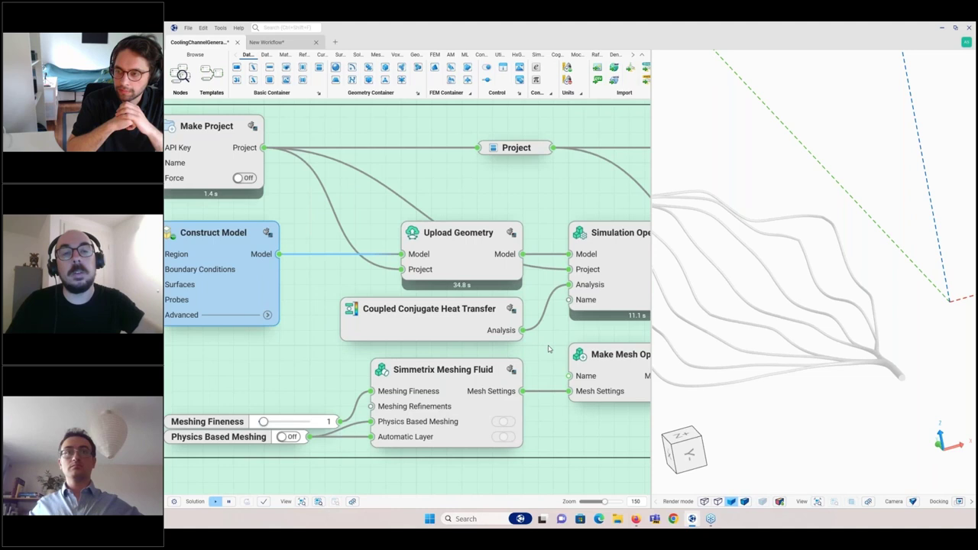
pyautogui.moveTo(549, 349); pyautogui.dragTo(539, 362, button='middle')
pyautogui.click(486, 277)
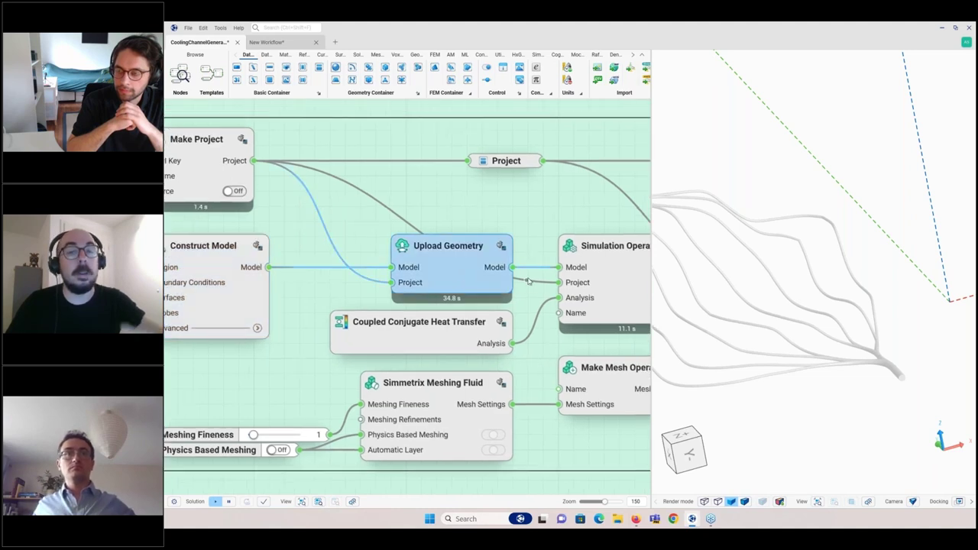
pyautogui.moveTo(531, 281)
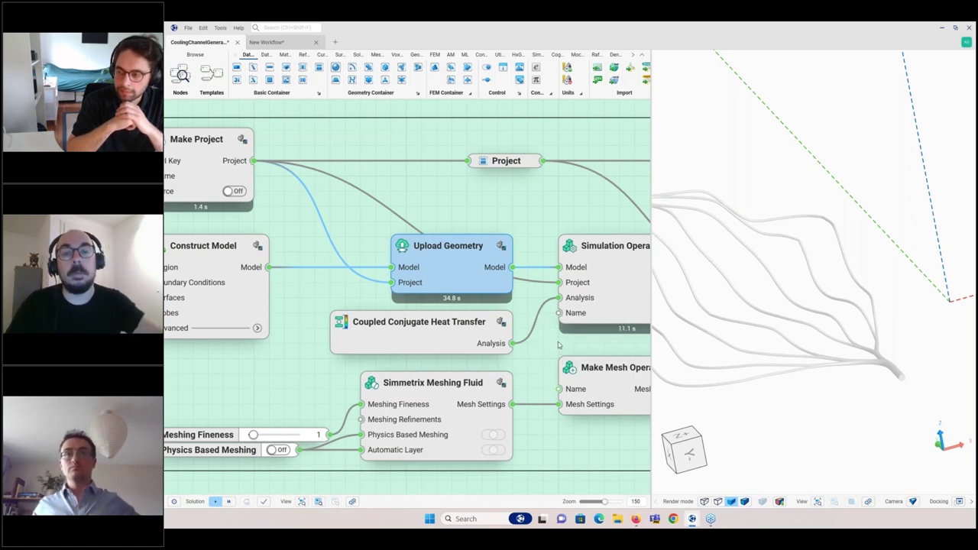
# Follow the simulation and mesh operation nodes through to the Run Simulation node and examine it
pyautogui.scroll(-2, 558, 345)
pyautogui.moveTo(558, 346); pyautogui.dragTo(461, 353)
pyautogui.scroll(-1, 460, 353)
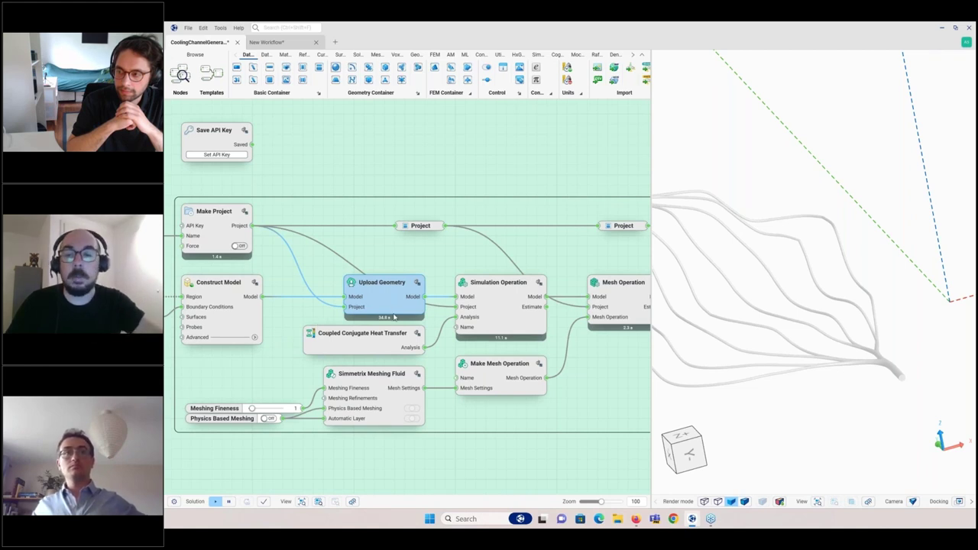
pyautogui.moveTo(574, 369); pyautogui.dragTo(413, 356, button='right')
pyautogui.moveTo(524, 378); pyautogui.dragTo(340, 399, button='right')
pyautogui.scroll(-4, 394, 382)
pyautogui.moveTo(590, 368); pyautogui.dragTo(420, 374, button='right')
pyautogui.scroll(3, 473, 367)
pyautogui.moveTo(593, 333); pyautogui.dragTo(496, 323, button='right')
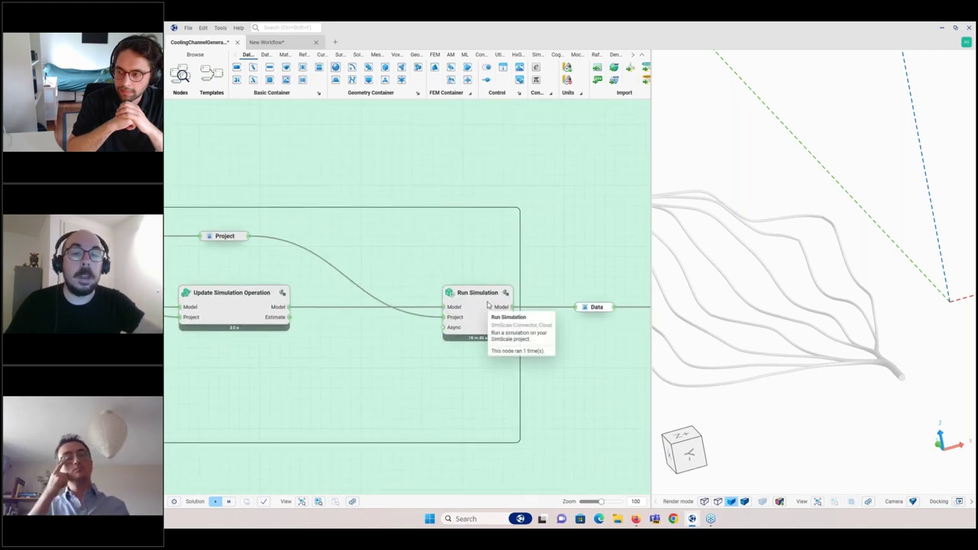
pyautogui.scroll(2, 479, 317)
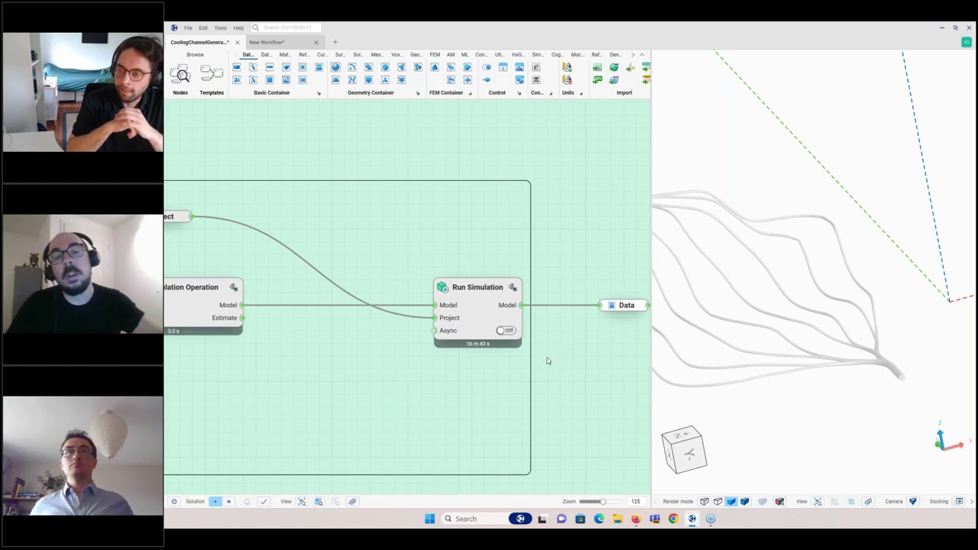
# Follow the Run Simulation output through the result nodes to the SimScale Postprocessing section and examine its layout
pyautogui.scroll(-3, 584, 380)
pyautogui.moveTo(596, 384); pyautogui.dragTo(438, 387)
pyautogui.moveTo(453, 391); pyautogui.dragTo(269, 341, button='right')
pyautogui.scroll(-3, 441, 366)
pyautogui.moveTo(606, 352); pyautogui.dragTo(562, 353, button='right')
pyautogui.moveTo(561, 353); pyautogui.dragTo(511, 350)
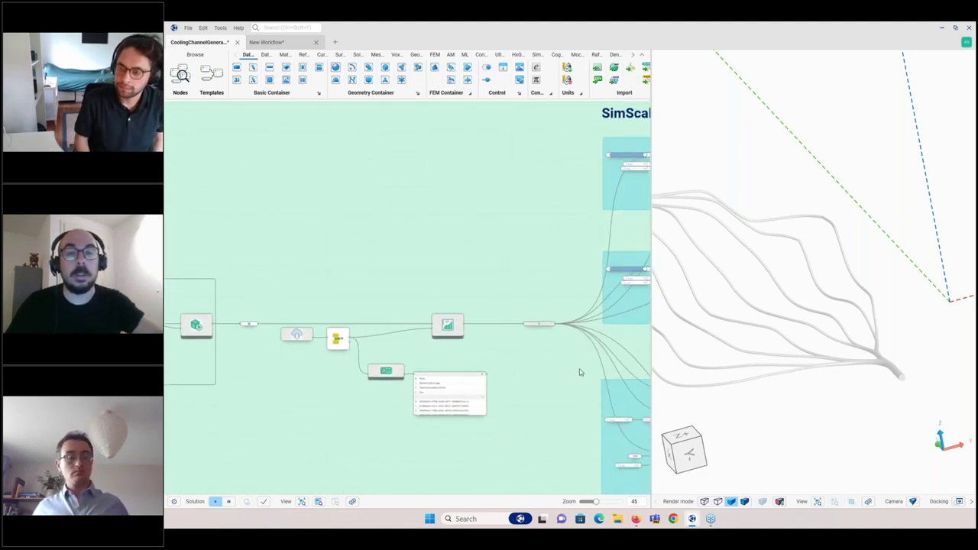
pyautogui.moveTo(579, 372); pyautogui.dragTo(398, 378)
pyautogui.moveTo(365, 222); pyautogui.dragTo(304, 233)
pyautogui.moveTo(306, 233); pyautogui.dragTo(181, 279, button='right')
pyautogui.moveTo(581, 285); pyautogui.dragTo(522, 325, button='right')
# Show the Visualize Field result for the cooling channels in the 3D view and inspect the coloured channels
pyautogui.click(816, 367)
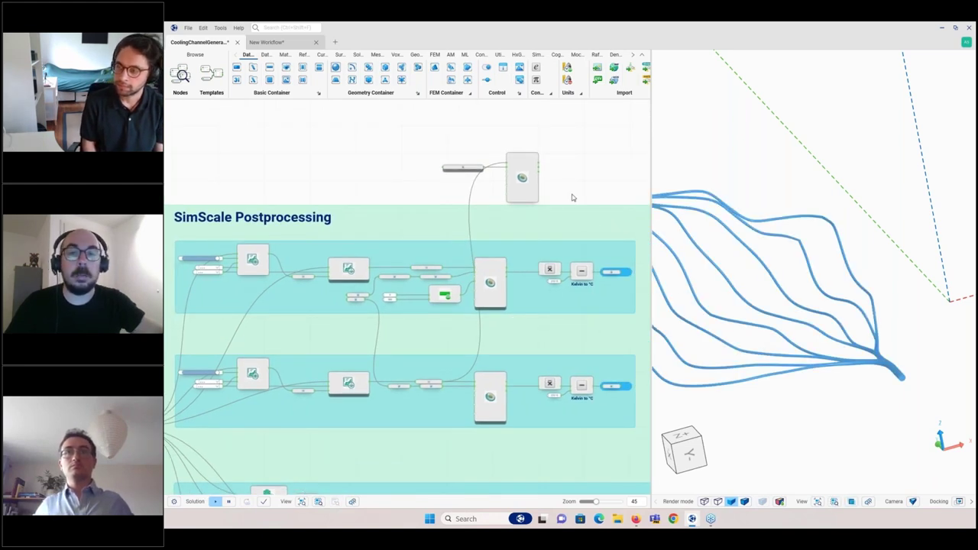
pyautogui.click(534, 190)
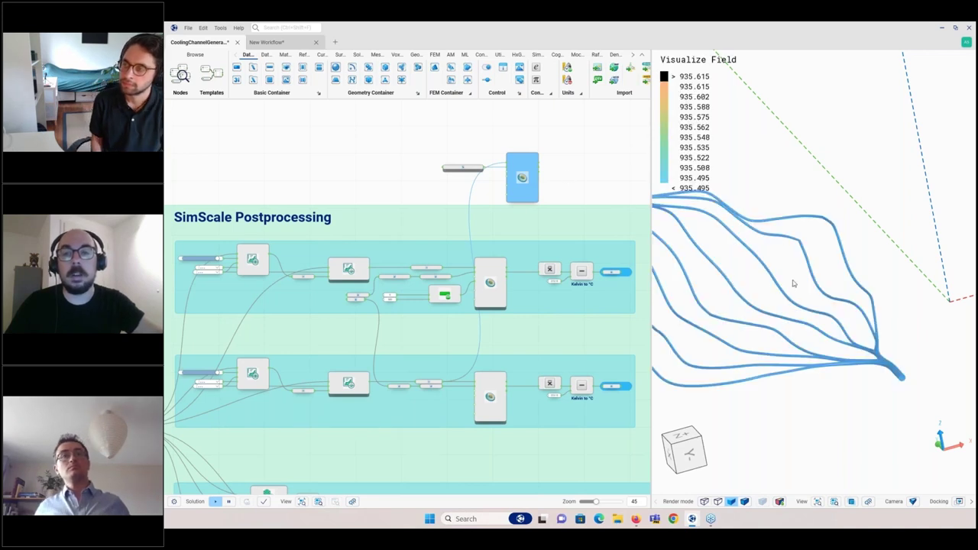
pyautogui.moveTo(793, 283); pyautogui.dragTo(802, 285, button='middle')
pyautogui.click(868, 453)
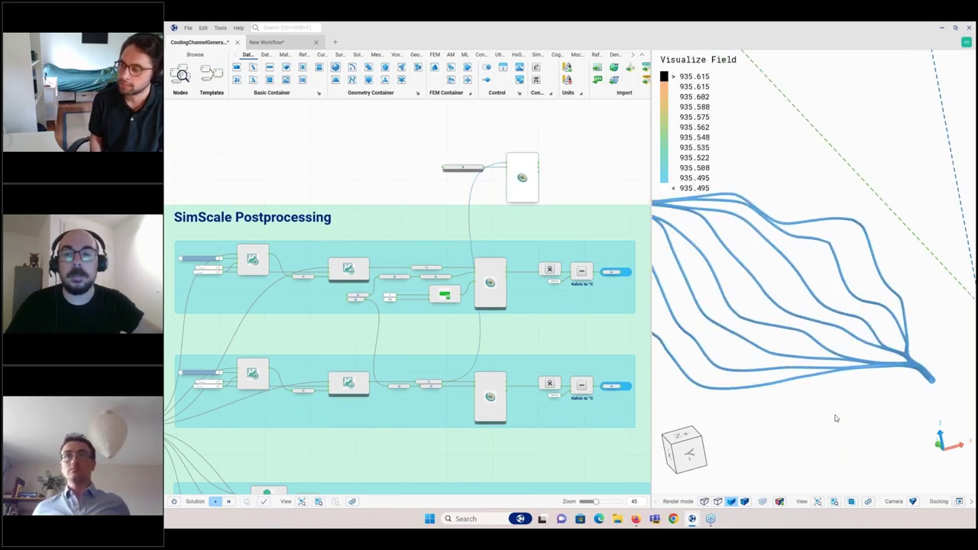
pyautogui.moveTo(834, 413); pyautogui.dragTo(805, 356)
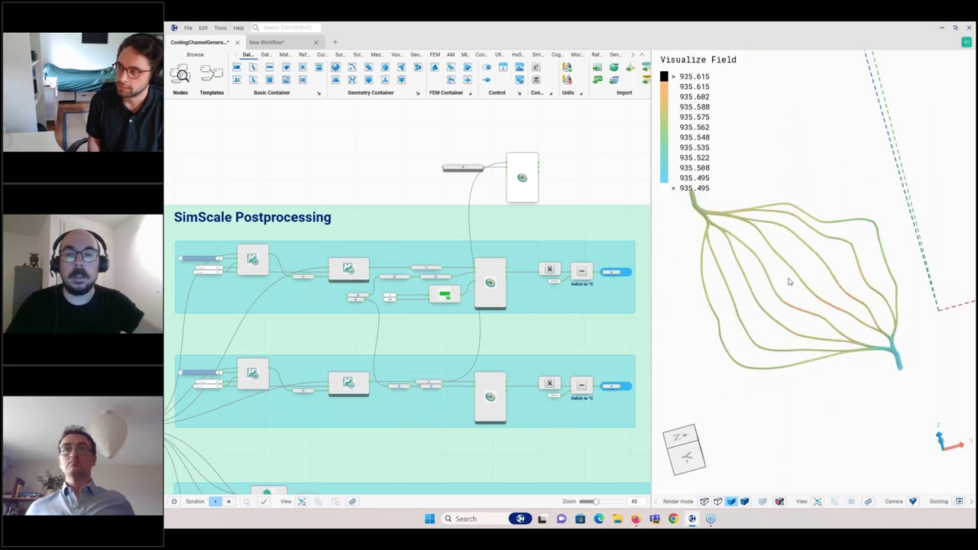
pyautogui.moveTo(795, 261); pyautogui.dragTo(792, 267)
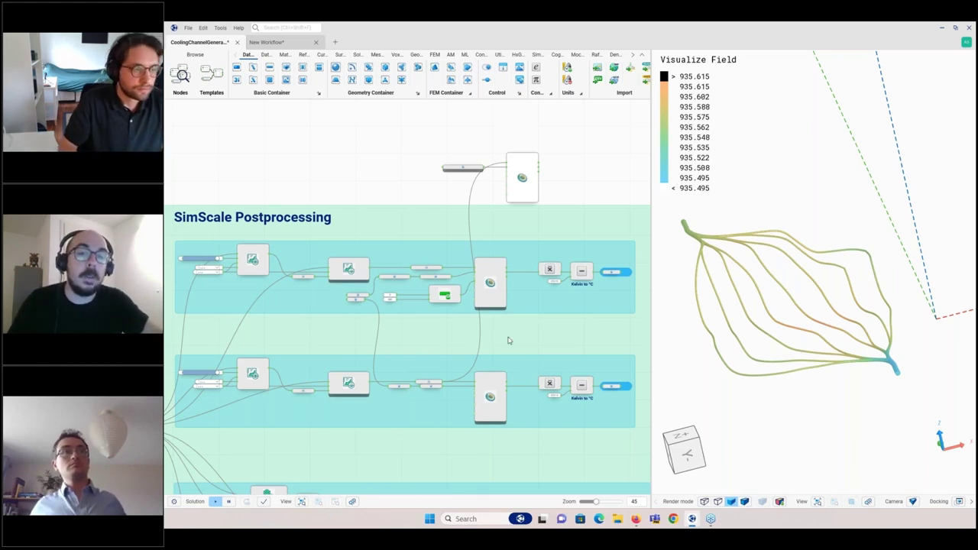
# Preview the Visualize Field node fed by the Pressure Field and Outlet, and examine its settings
pyautogui.scroll(3, 515, 343)
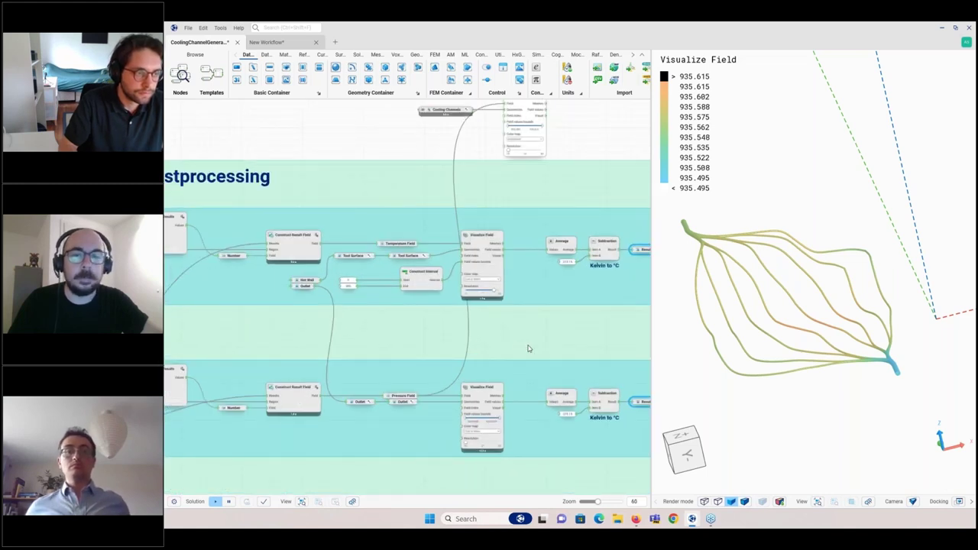
pyautogui.moveTo(518, 337); pyautogui.dragTo(454, 283, button='middle')
pyautogui.click(428, 336)
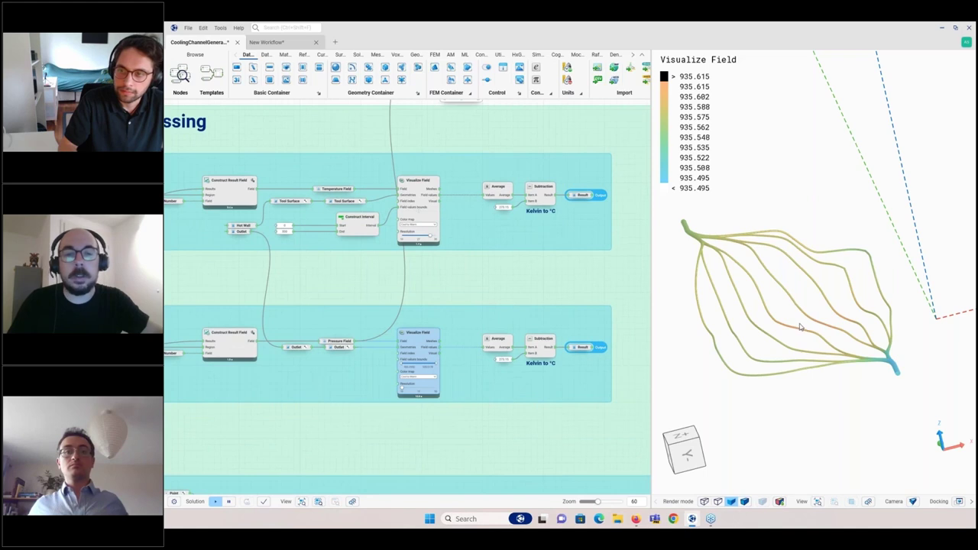
pyautogui.press('super+s')
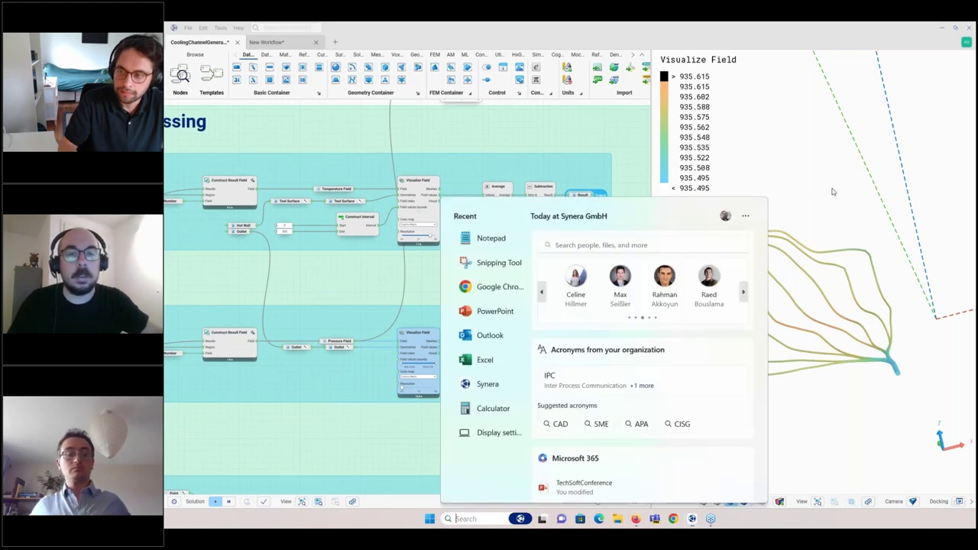
pyautogui.click(834, 192)
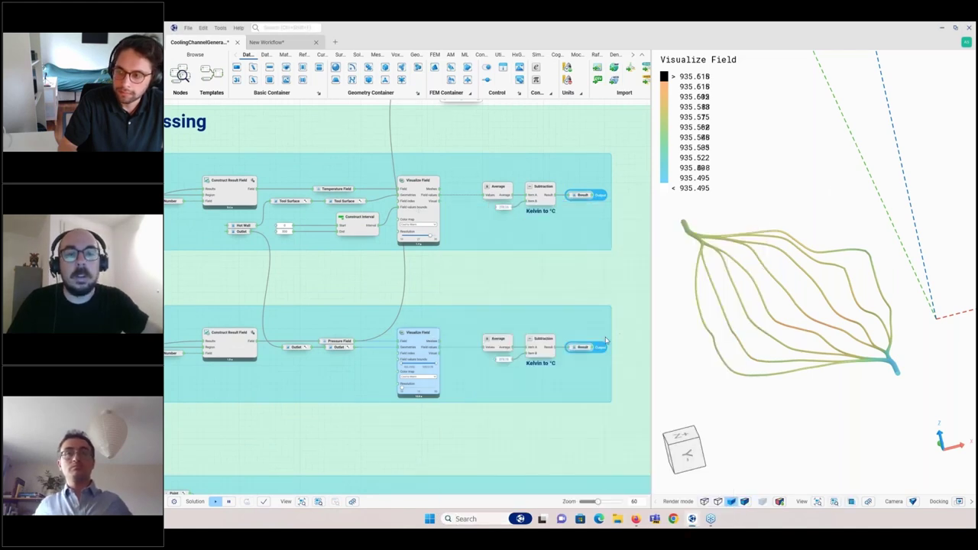
pyautogui.scroll(5, 369, 387)
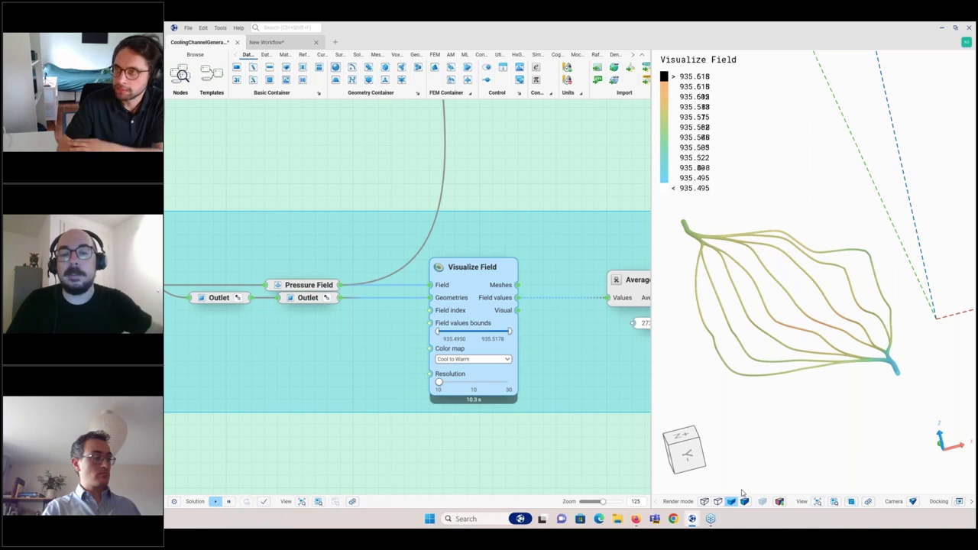
pyautogui.moveTo(714, 523)
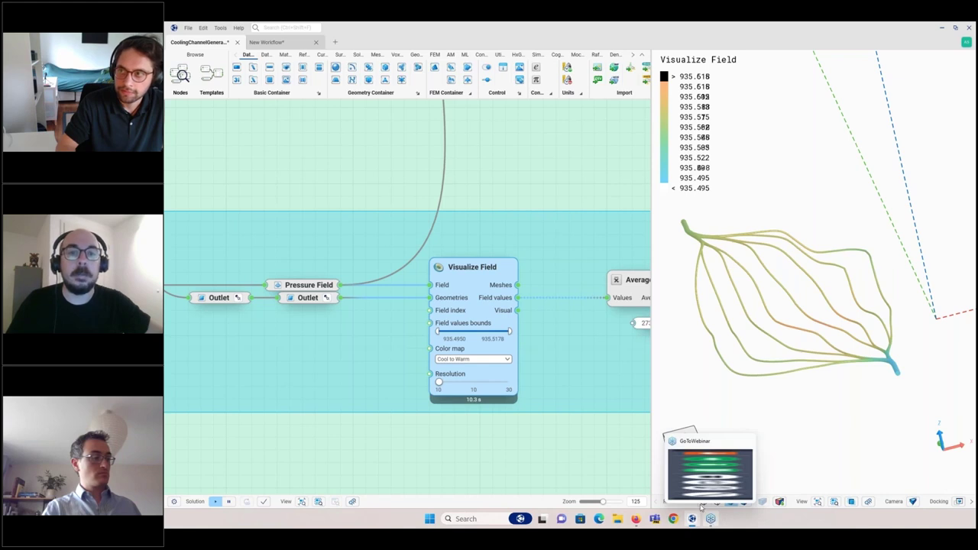
pyautogui.click(701, 507)
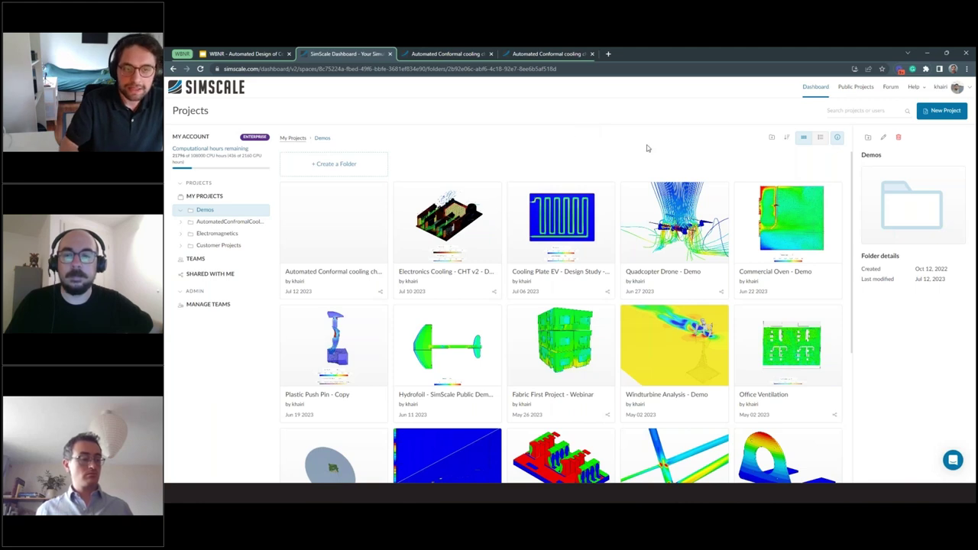
# Switch to the SimScale dashboard and open the Automated Conformal cooling channels project from the Demos folder
pyautogui.click(948, 89)
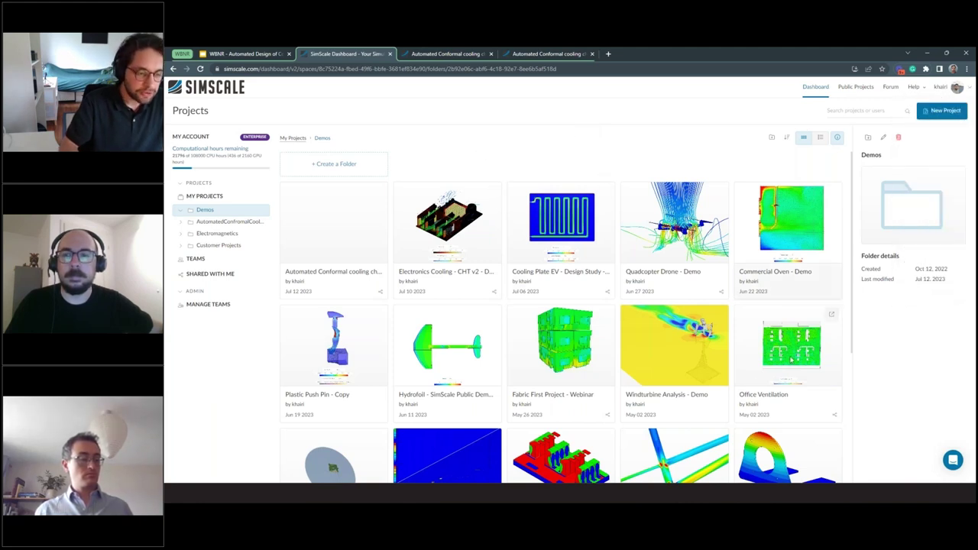
pyautogui.scroll(-1, 611, 156)
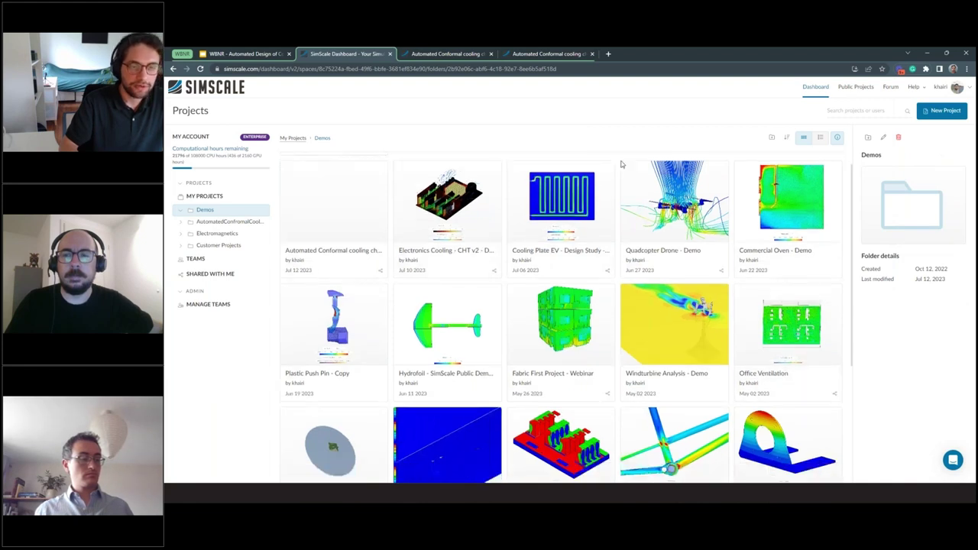
pyautogui.scroll(1, 623, 162)
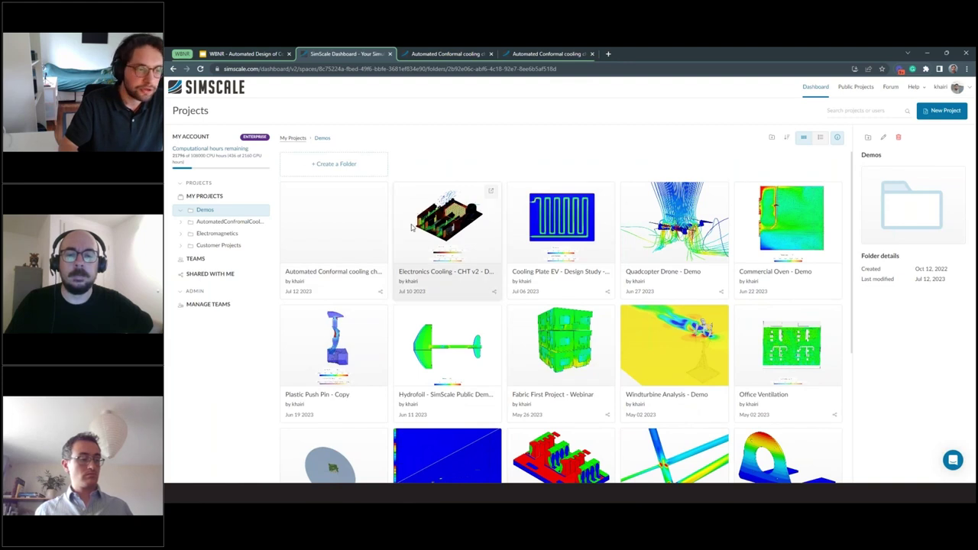
pyautogui.click(490, 192)
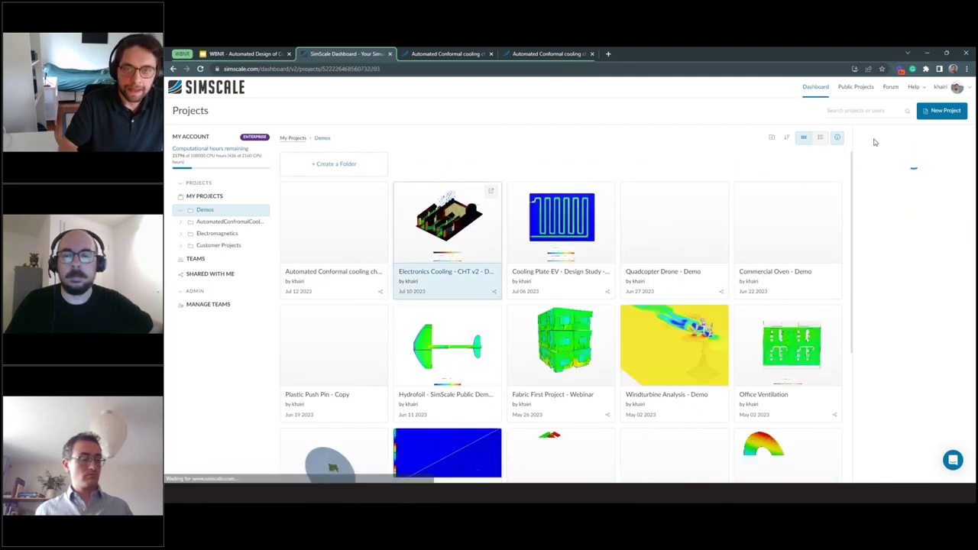
pyautogui.click(334, 220)
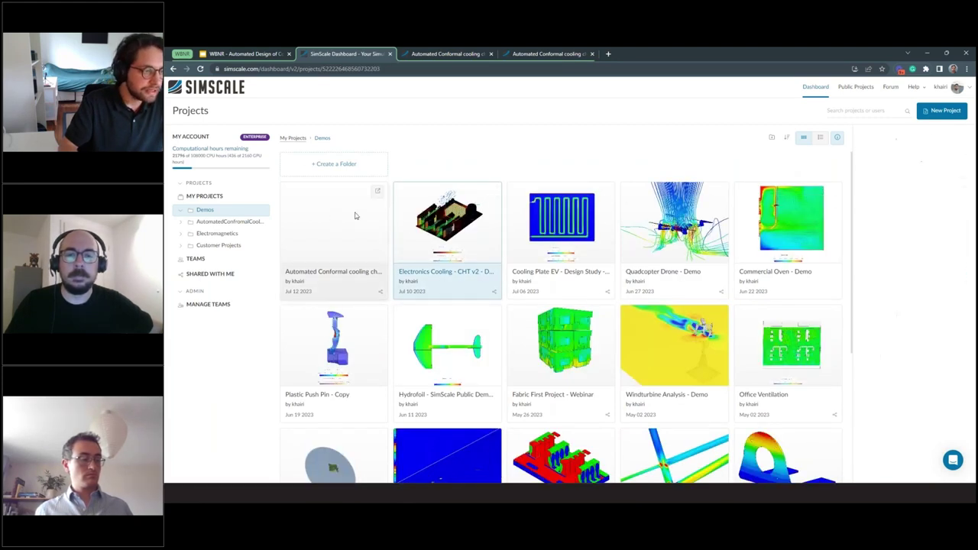
pyautogui.click(378, 191)
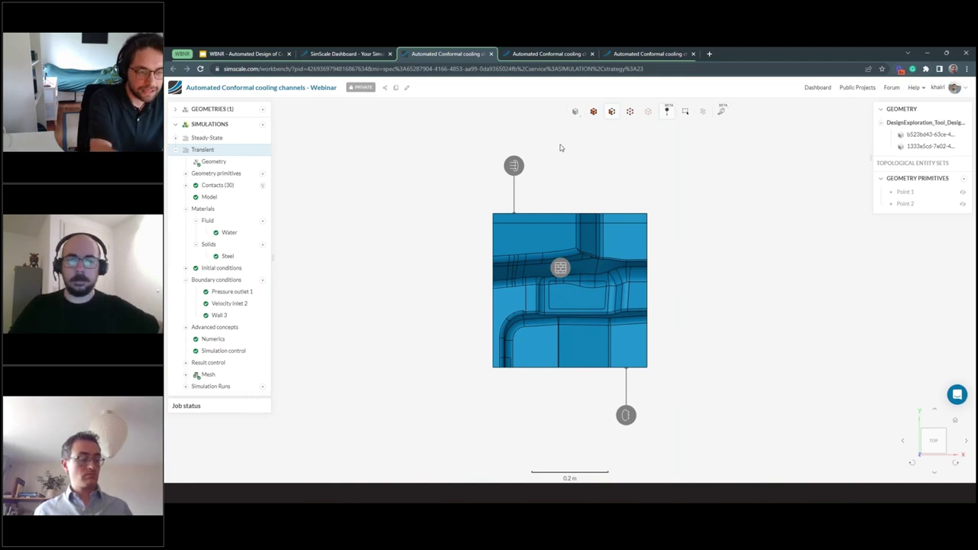
# Render the tool geometry with translucent surfaces and inspect the cooling channels inside it
pyautogui.moveTo(585, 165); pyautogui.dragTo(579, 145)
pyautogui.moveTo(575, 113)
pyautogui.click(575, 162)
pyautogui.moveTo(673, 327); pyautogui.dragTo(664, 292)
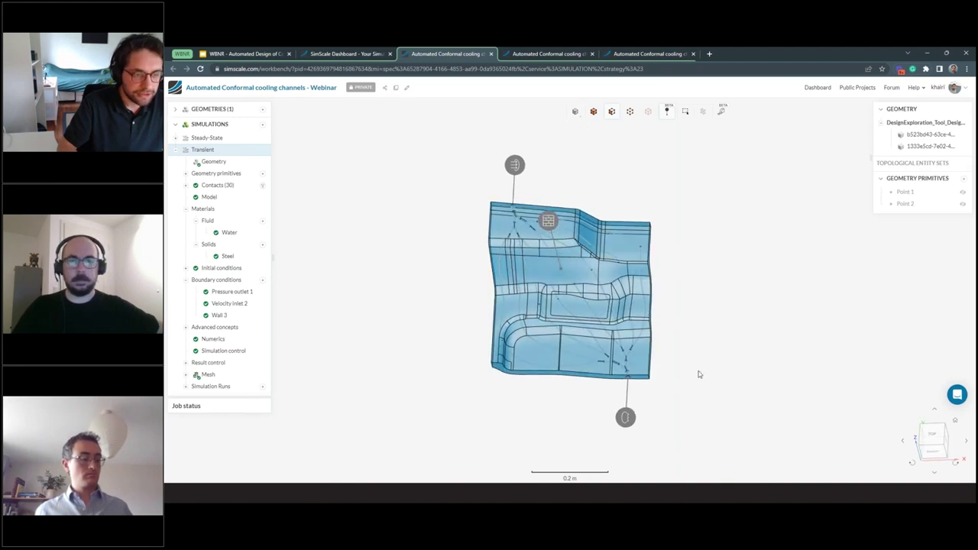
pyautogui.moveTo(698, 374); pyautogui.dragTo(708, 362)
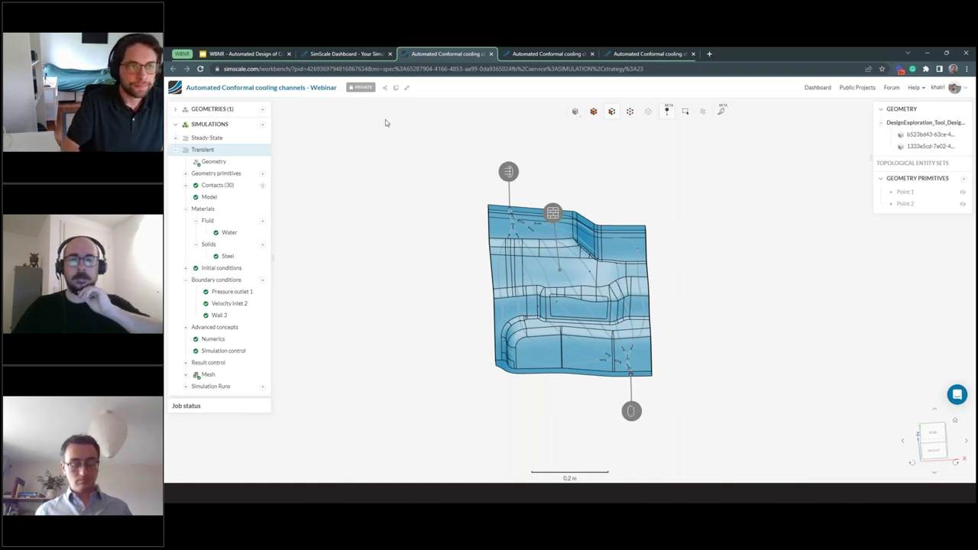
# Show the animated temperature result of the project and make its parts translucent to expose the internal channels
pyautogui.click(525, 57)
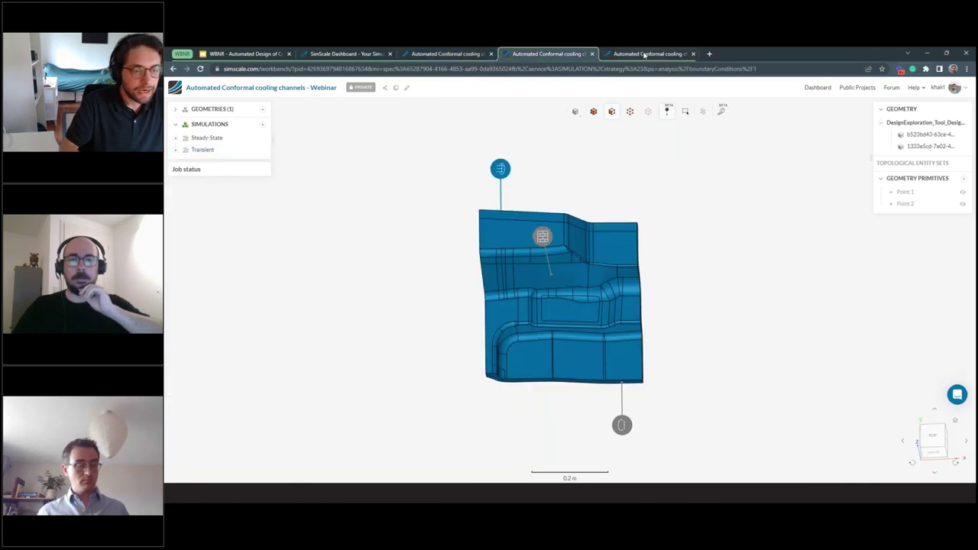
pyautogui.click(644, 55)
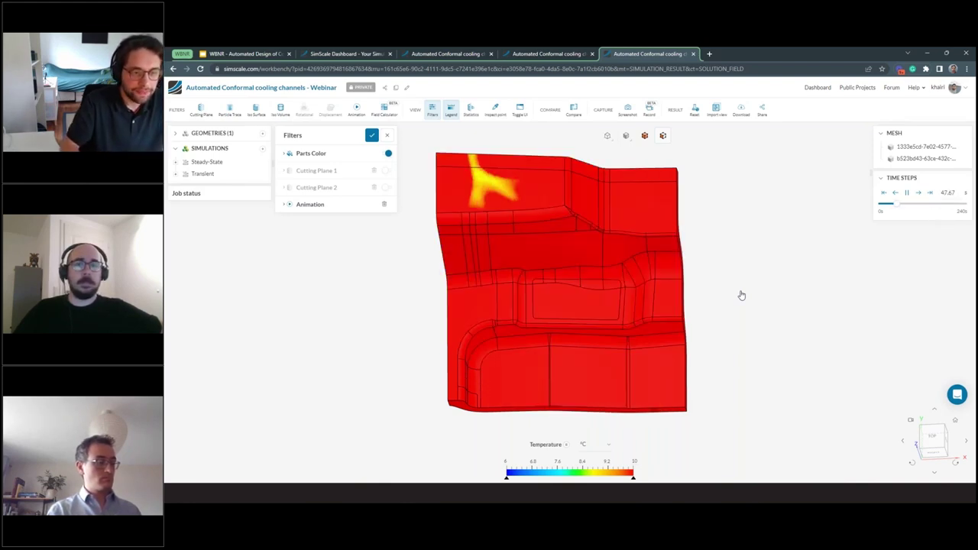
pyautogui.moveTo(748, 332); pyautogui.dragTo(729, 410)
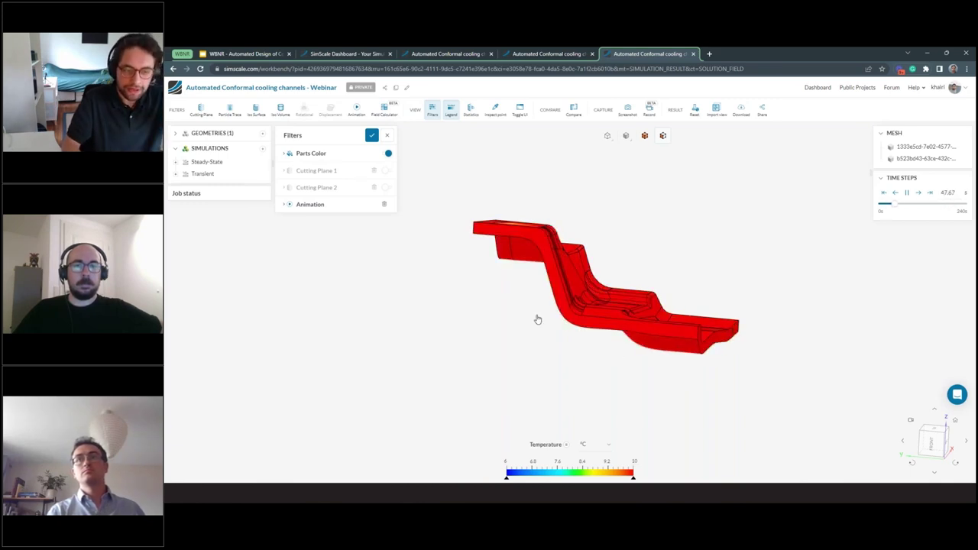
pyautogui.click(627, 144)
pyautogui.click(626, 176)
pyautogui.moveTo(653, 221); pyautogui.dragTo(660, 219)
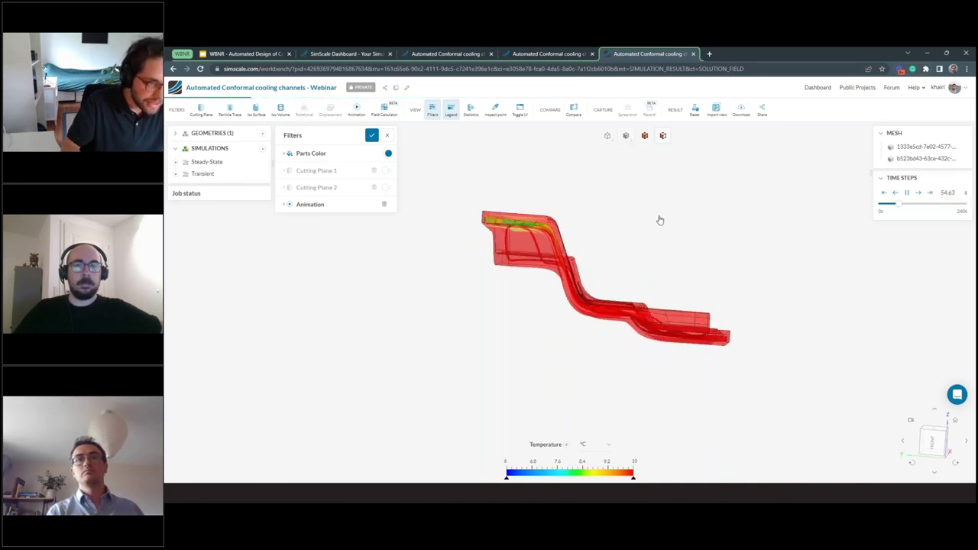
# Examine the animated temperature distribution along the cooling channels and tool body from several angles
pyautogui.scroll(5, 572, 226)
pyautogui.scroll(1, 532, 241)
pyautogui.moveTo(530, 246); pyautogui.dragTo(533, 249)
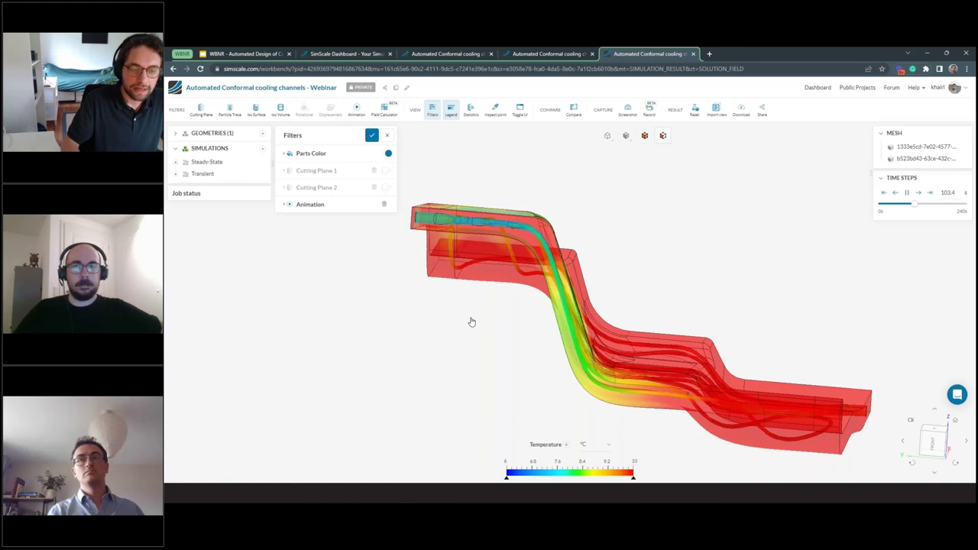
pyautogui.moveTo(589, 345); pyautogui.dragTo(530, 384)
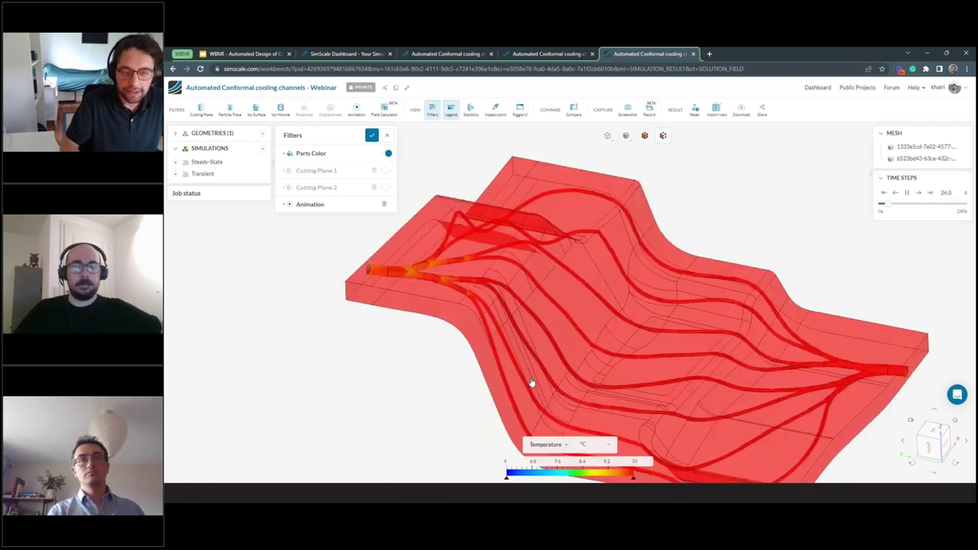
pyautogui.scroll(-2, 578, 366)
pyautogui.moveTo(578, 367); pyautogui.dragTo(578, 341, button='right')
pyautogui.moveTo(578, 336); pyautogui.dragTo(587, 384)
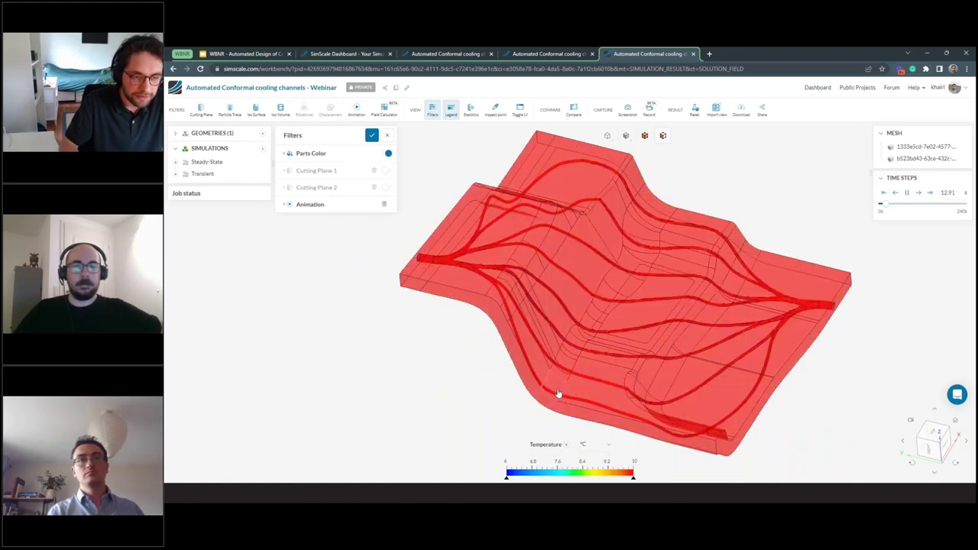
pyautogui.moveTo(432, 383); pyautogui.dragTo(400, 379)
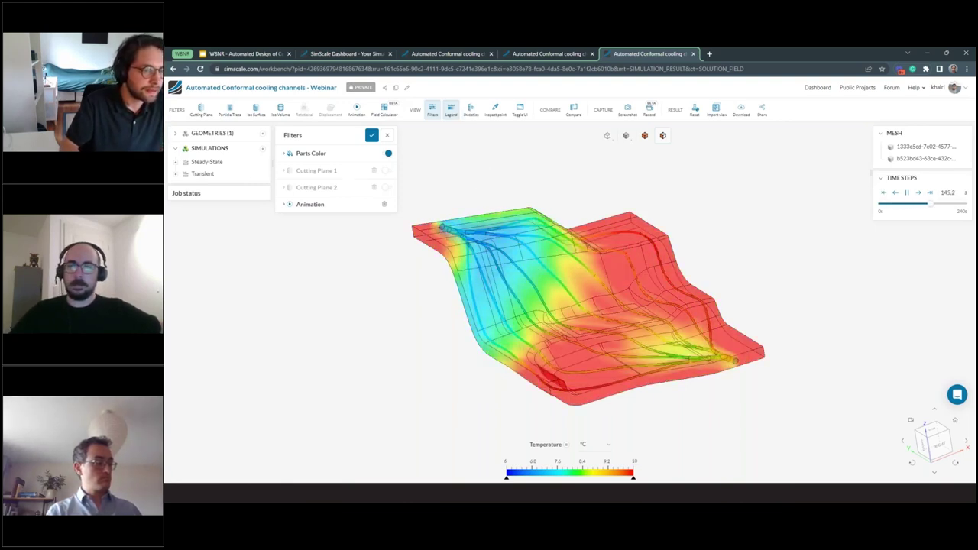
# Return to the simulation setup, review the Conjugate Heat Transfer v2.0 analysis type and create a simulation of that type
pyautogui.click(449, 55)
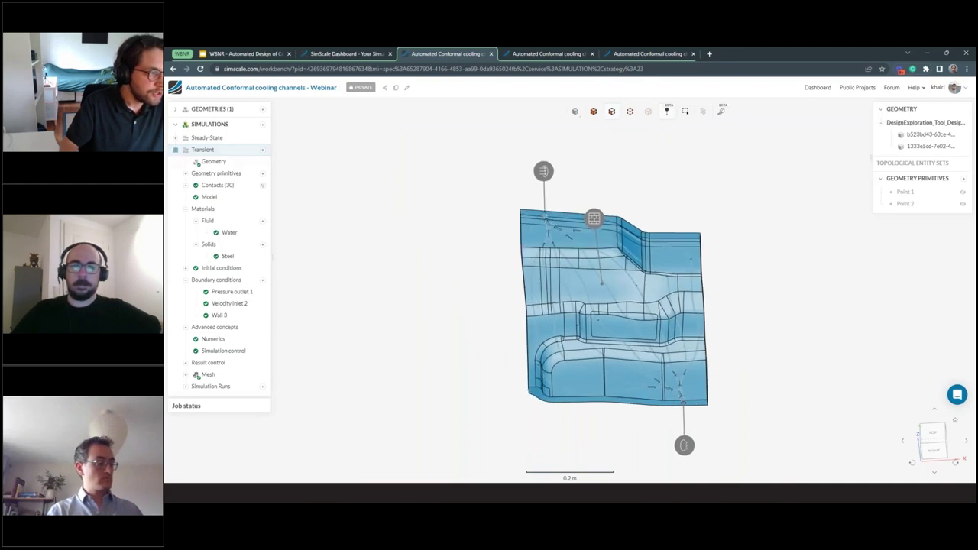
pyautogui.click(175, 149)
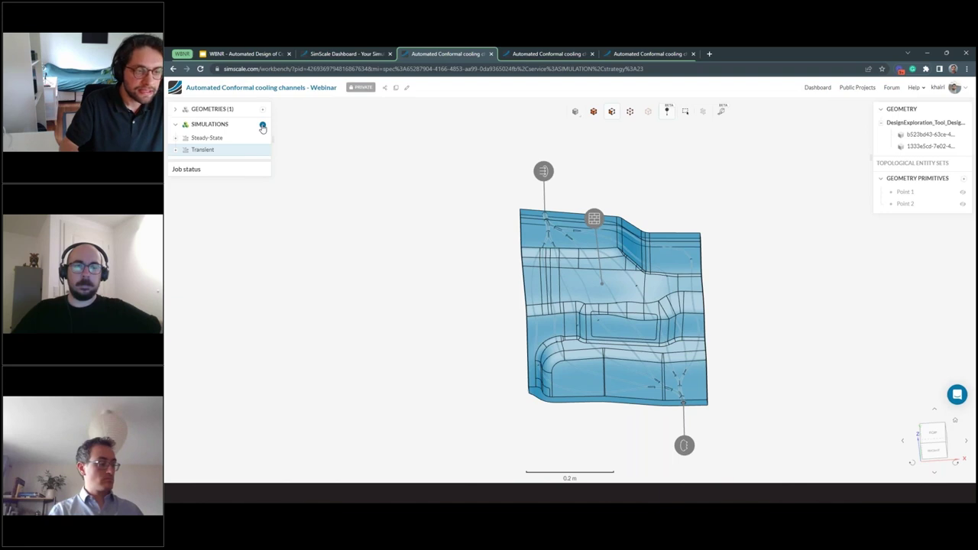
pyautogui.click(262, 126)
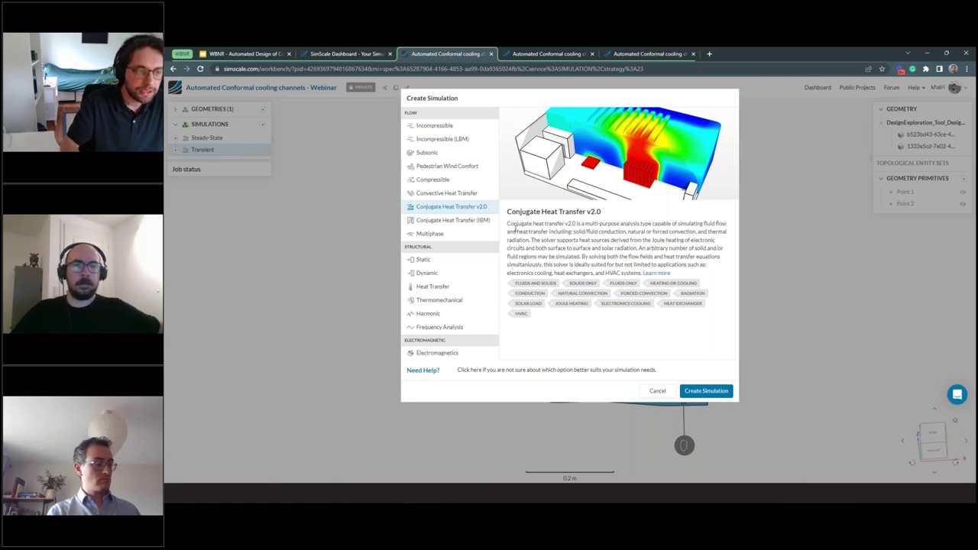
pyautogui.moveTo(539, 216); pyautogui.dragTo(578, 214)
pyautogui.click(578, 215)
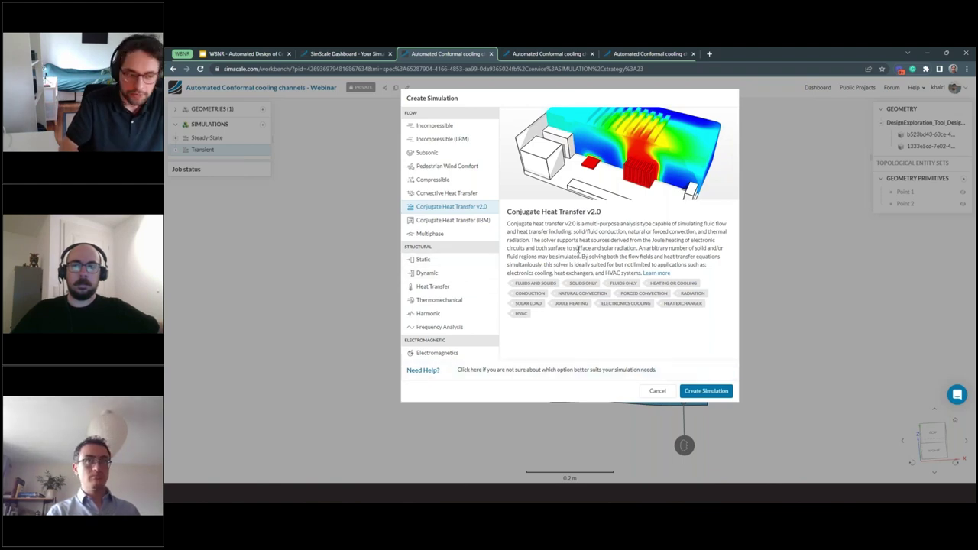
pyautogui.click(657, 390)
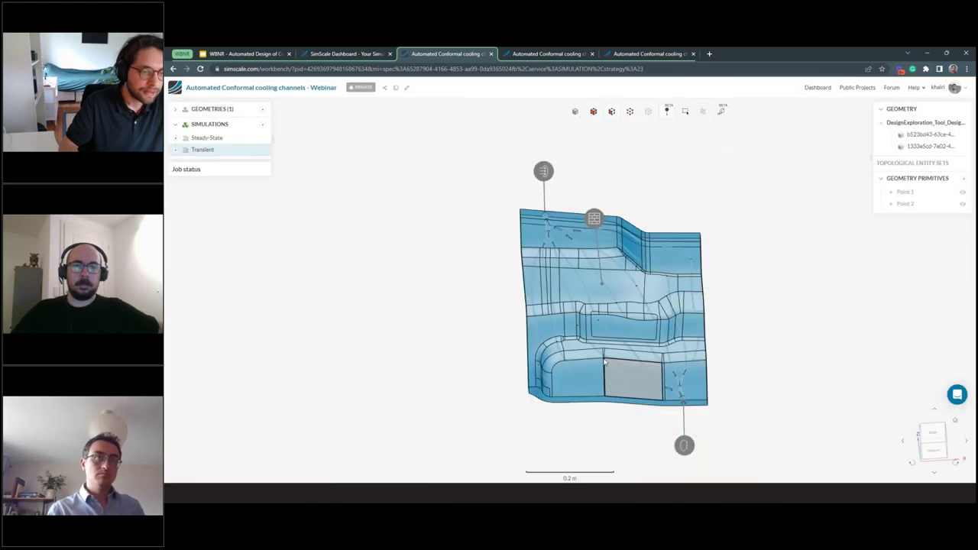
pyautogui.click(263, 126)
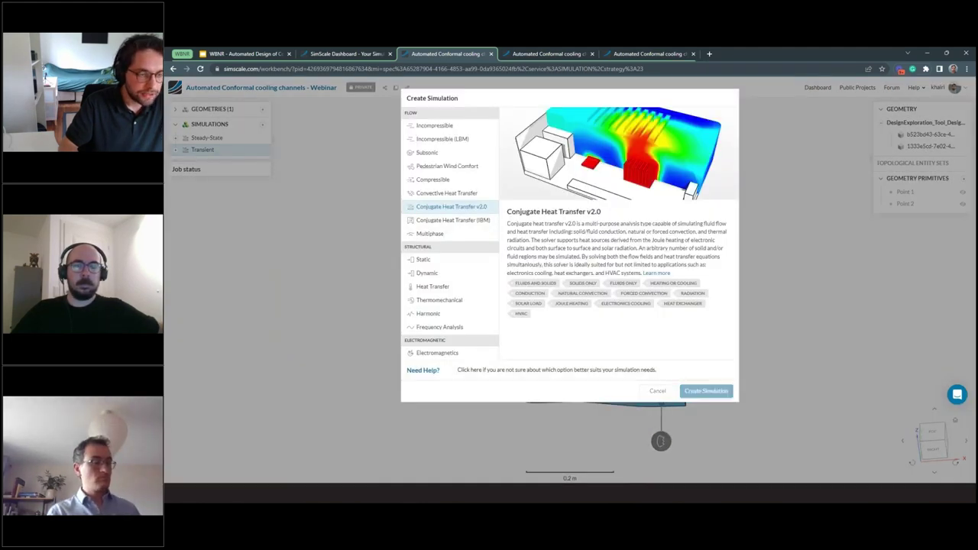
pyautogui.click(706, 390)
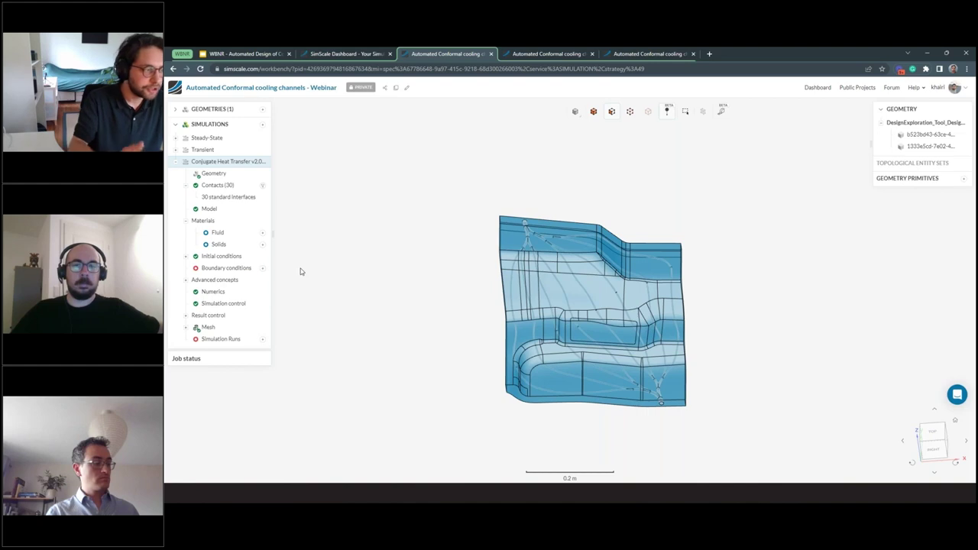
# Review the Transient simulation's global settings, its Water material and its boundary conditions
pyautogui.click(205, 151)
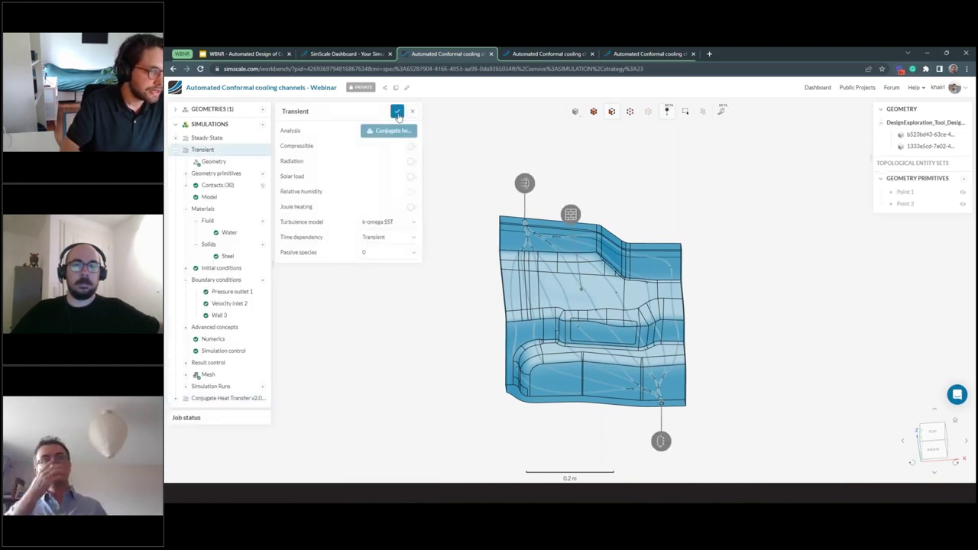
pyautogui.click(397, 111)
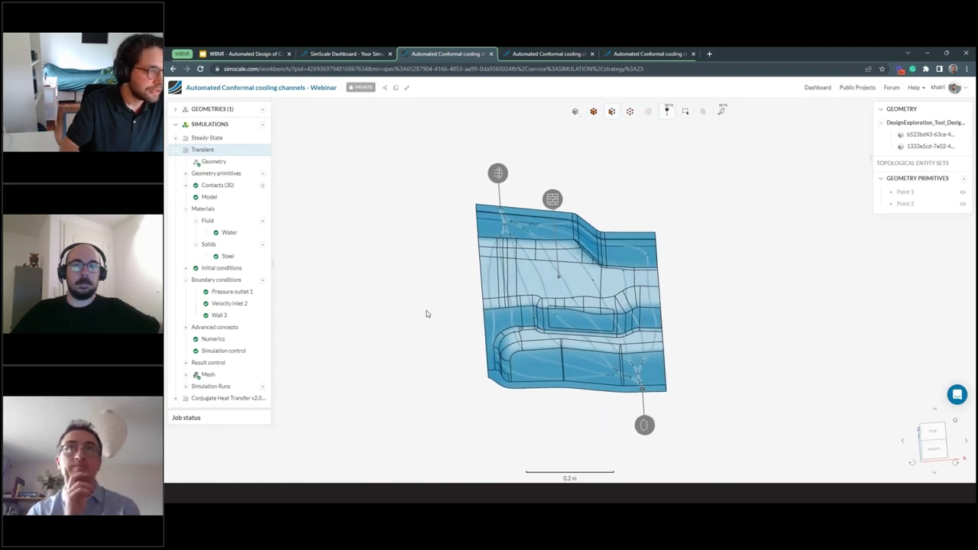
pyautogui.click(245, 239)
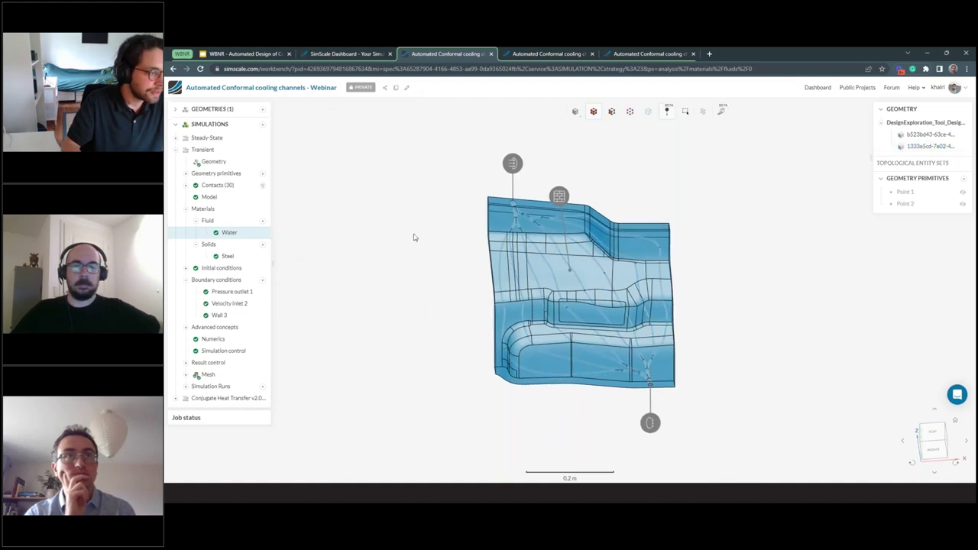
pyautogui.click(262, 280)
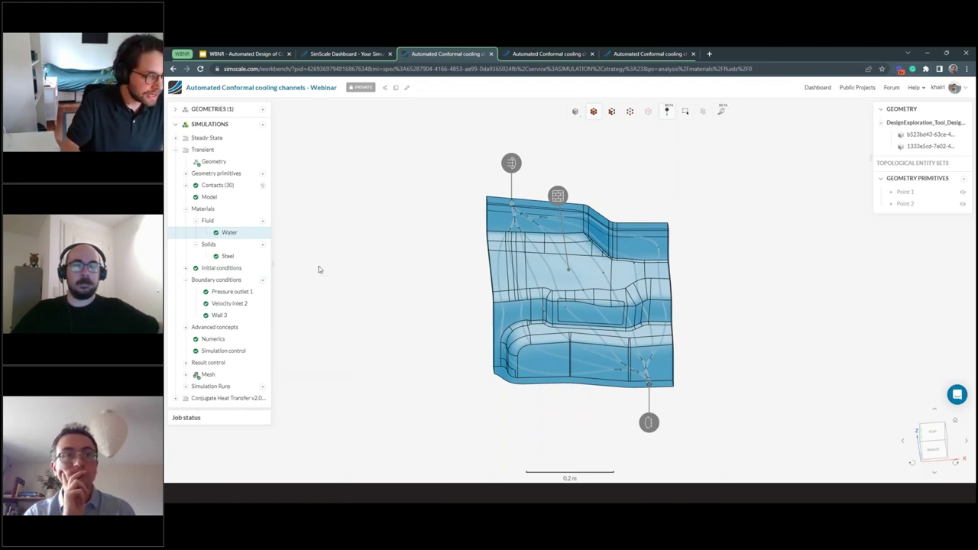
# Reset the velocity of the Velocity inlet 2 boundary condition and set its y component to -1 m/s
pyautogui.click(248, 307)
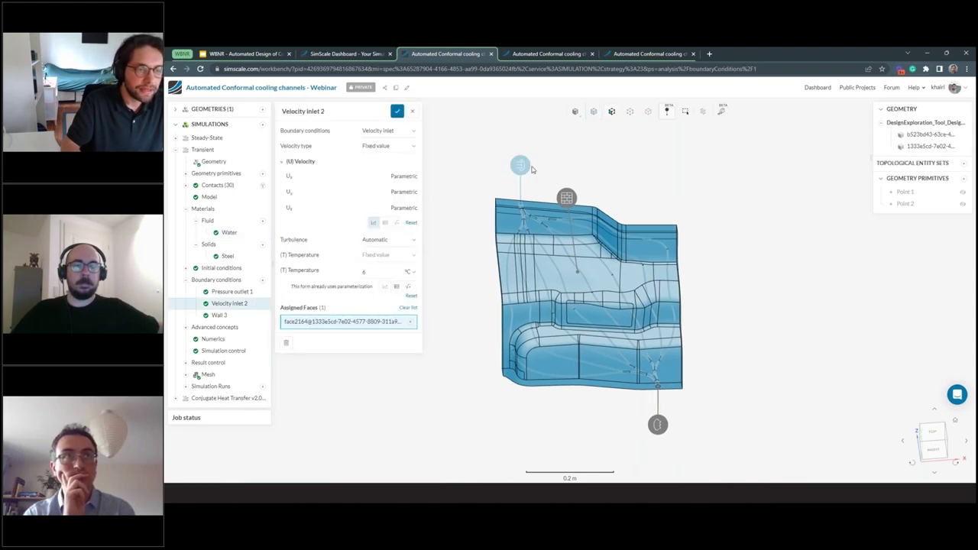
pyautogui.click(411, 223)
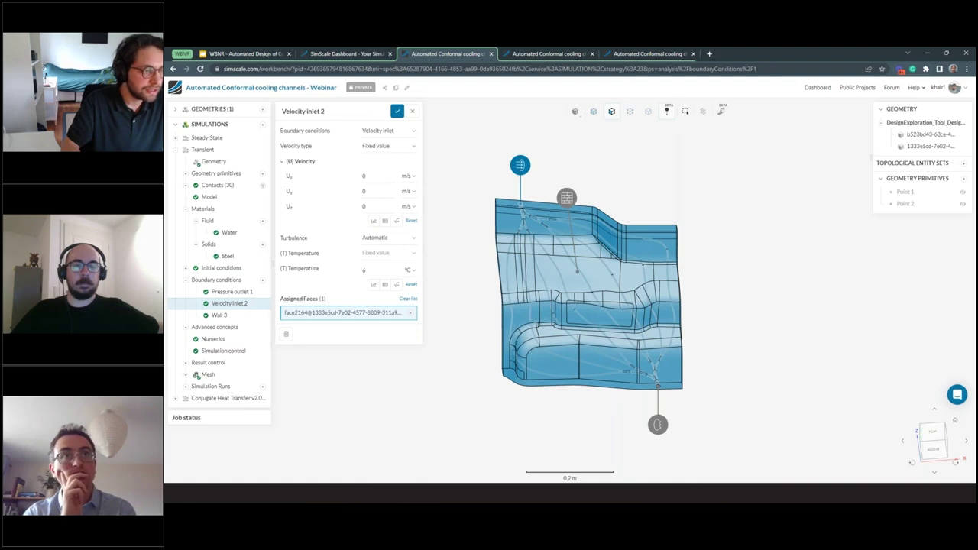
pyautogui.click(310, 219)
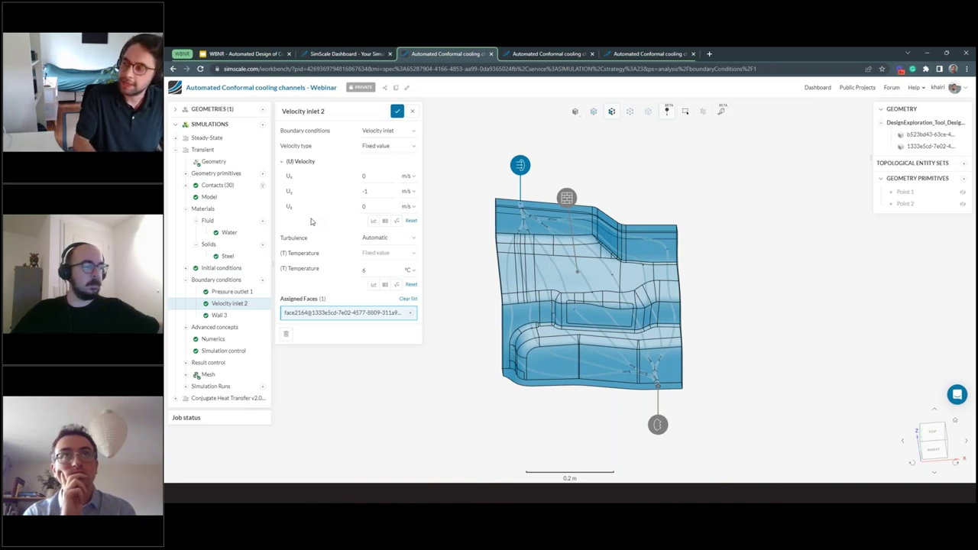
# Open the parametric velocity table for the inlet and enter x 0, y -1, z 0 m/s as the first row
pyautogui.click(374, 222)
pyautogui.write('0')
pyautogui.press('Tab')
pyautogui.press('Tab')
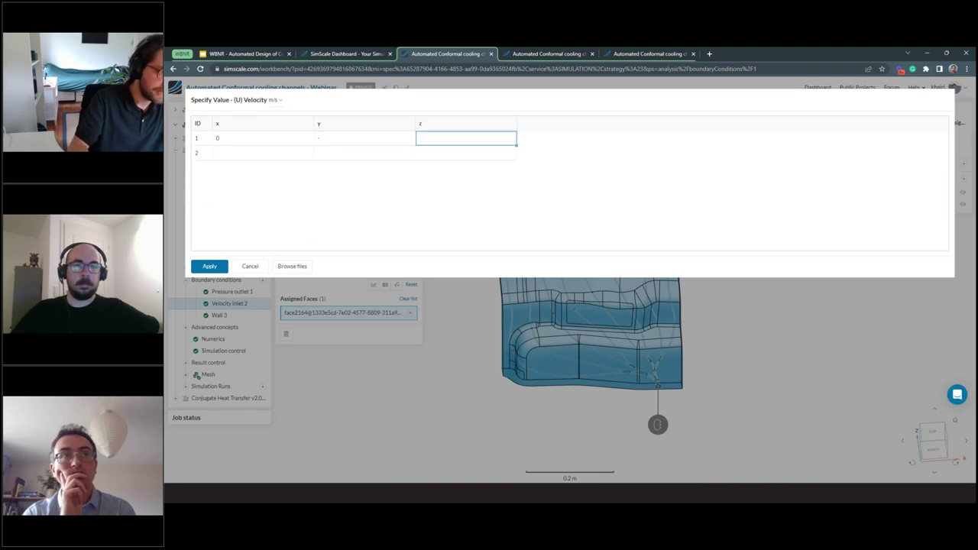
pyautogui.hotkey('shift', 'Tab')
pyautogui.write('1')
pyautogui.press('Tab')
pyautogui.write('0')
pyautogui.press('Tab')
# Add a second velocity row of 0, -2, 0 and a third of 0, -3, 0 m/s, and close the table
pyautogui.write('0')
pyautogui.press('Tab')
pyautogui.write('-2')
pyautogui.press('Tab')
pyautogui.write('0')
pyautogui.press('Tab')
pyautogui.write('0')
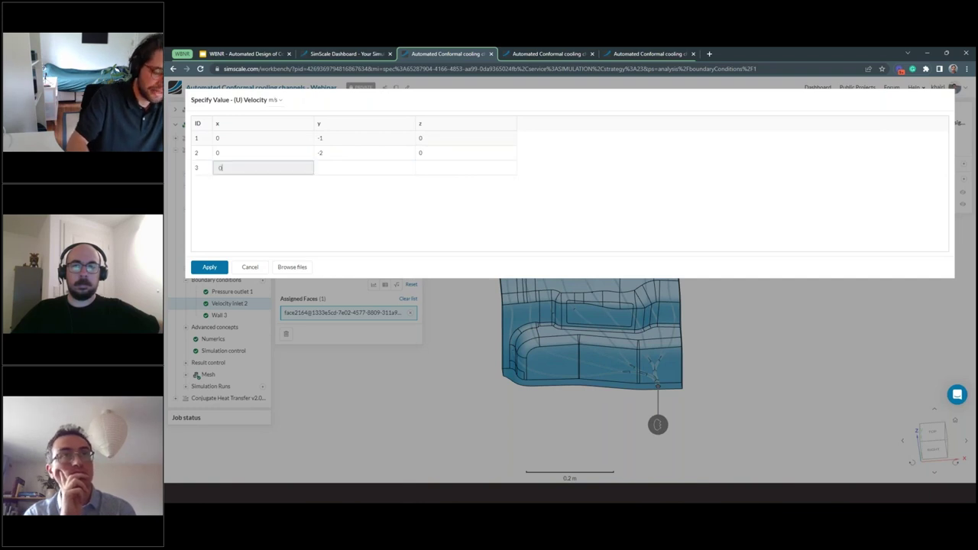
pyautogui.press('Tab')
pyautogui.write('-3')
pyautogui.press('Tab')
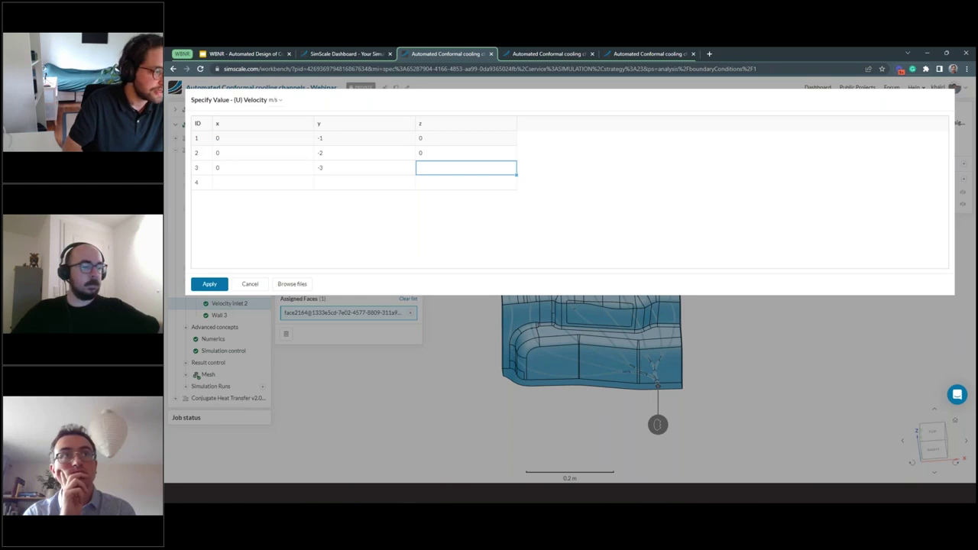
pyautogui.write('0')
pyautogui.press('Tab')
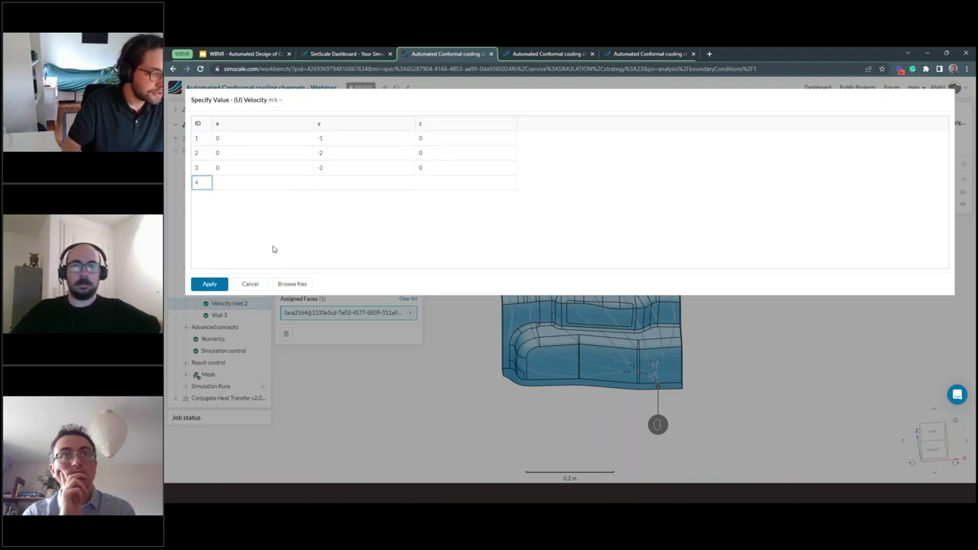
pyautogui.click(249, 284)
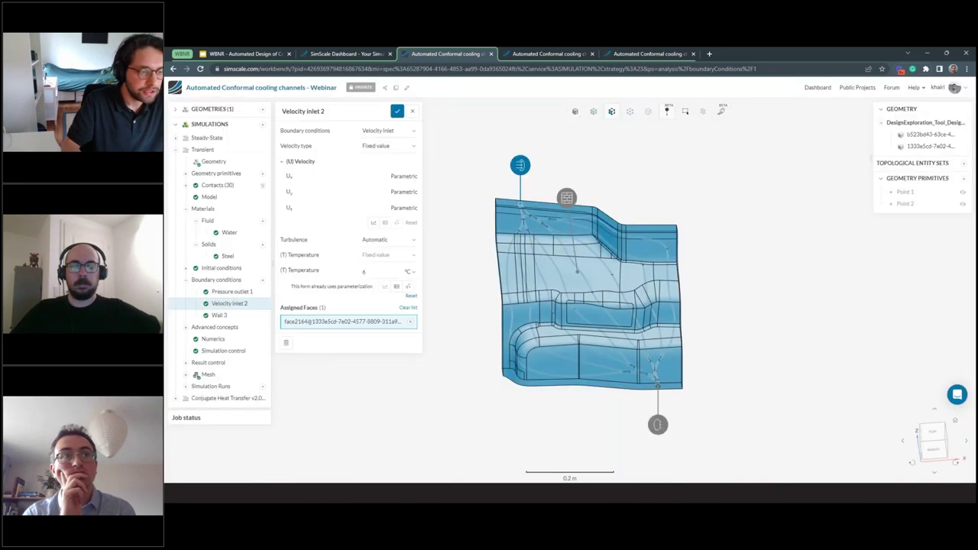
# Confirm the Velocity inlet 2 settings, start the Transient simulation's parametric runs for the three inlet velocities, and review them in a widened simulation tree
pyautogui.click(400, 110)
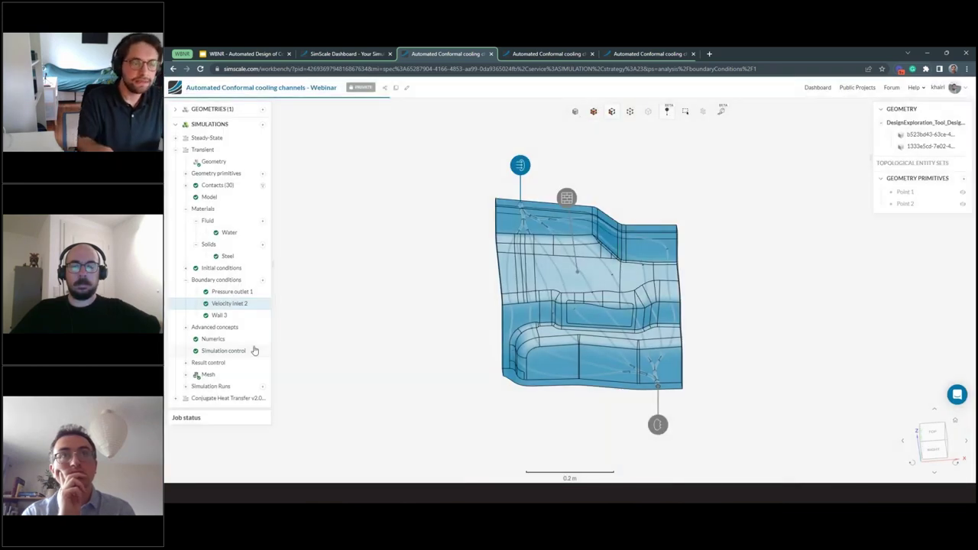
pyautogui.scroll(-2, 240, 350)
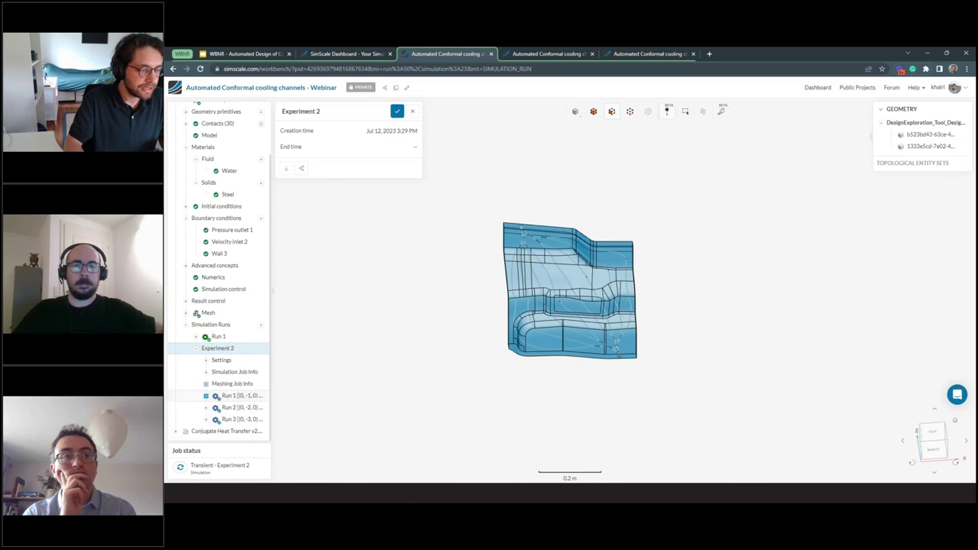
pyautogui.moveTo(277, 388); pyautogui.dragTo(305, 390)
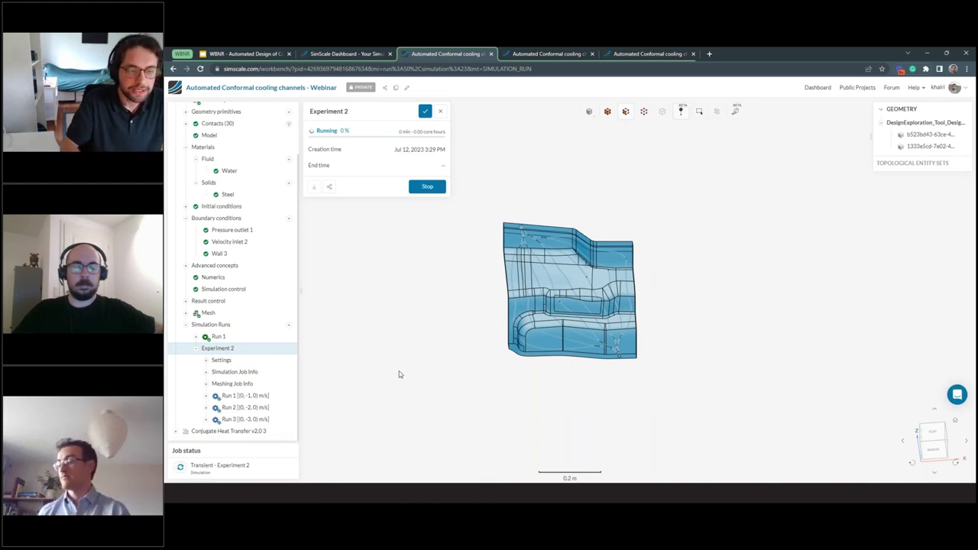
pyautogui.moveTo(415, 363); pyautogui.dragTo(422, 376, button='right')
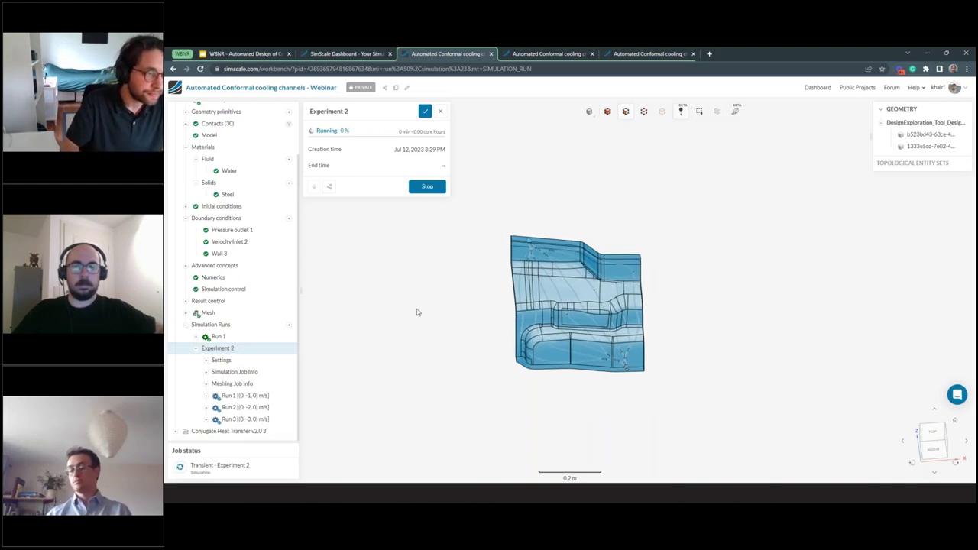
pyautogui.click(426, 115)
pyautogui.scroll(2, 233, 268)
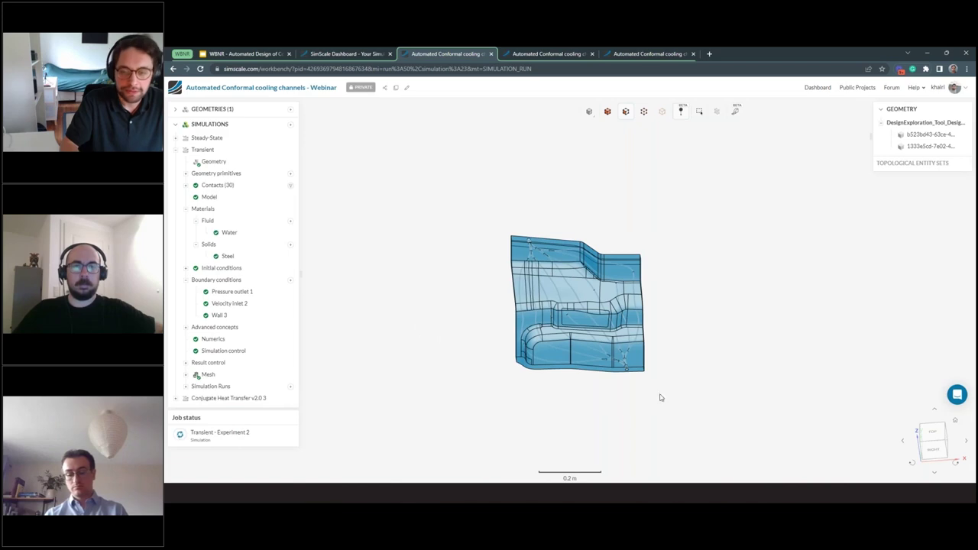
# Draft the support chat message "Hi i need help in x and y", enable sharing the project with SimScale Support, and close the chat
pyautogui.click(957, 394)
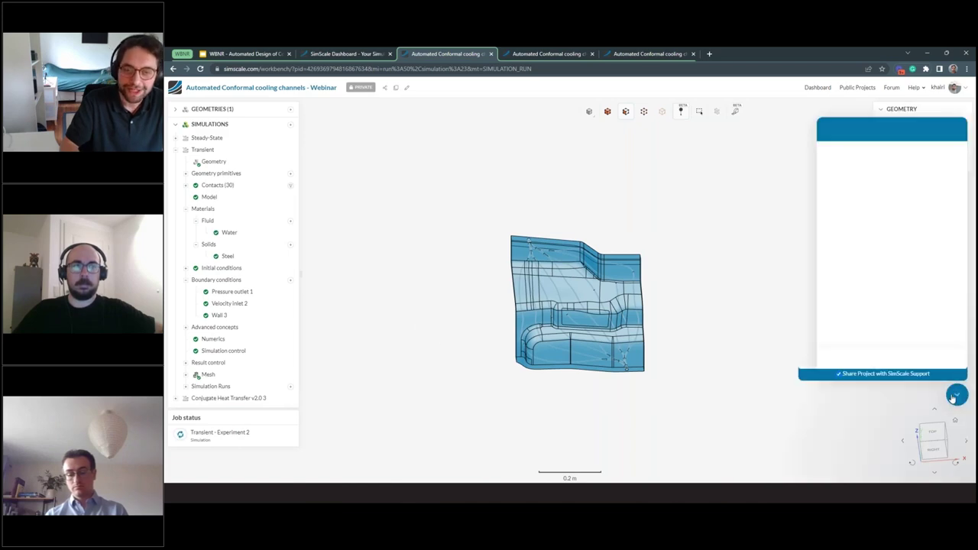
pyautogui.click(856, 202)
pyautogui.write('Hi i need help in x and y')
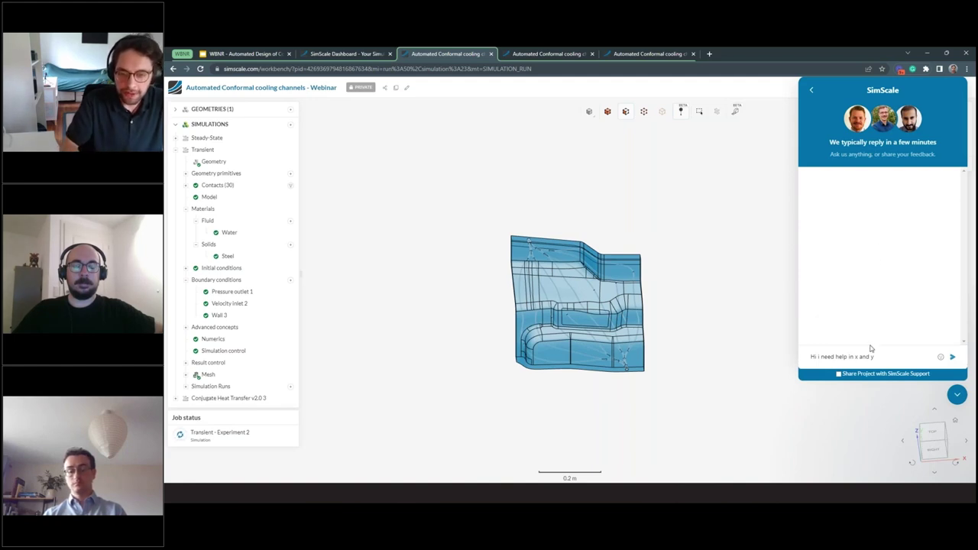
pyautogui.click(834, 376)
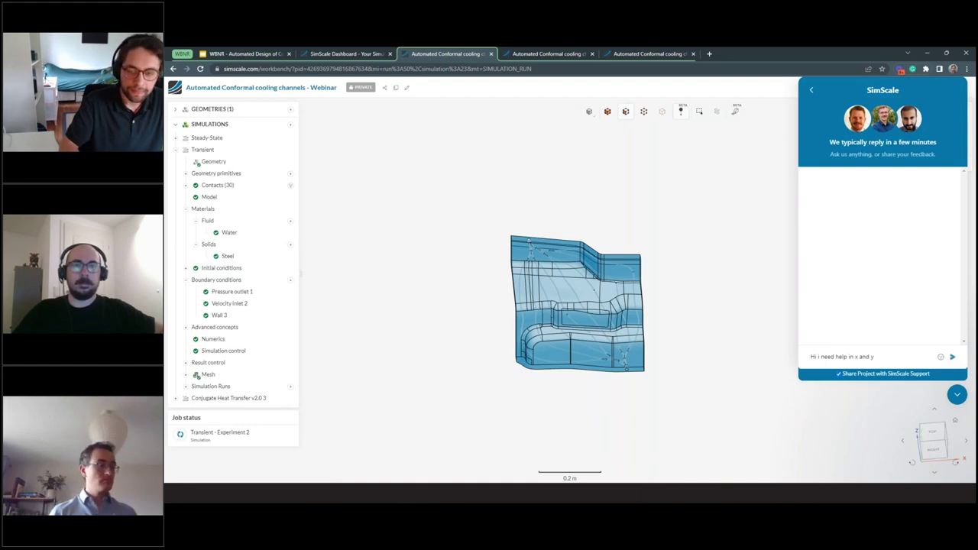
pyautogui.click(957, 398)
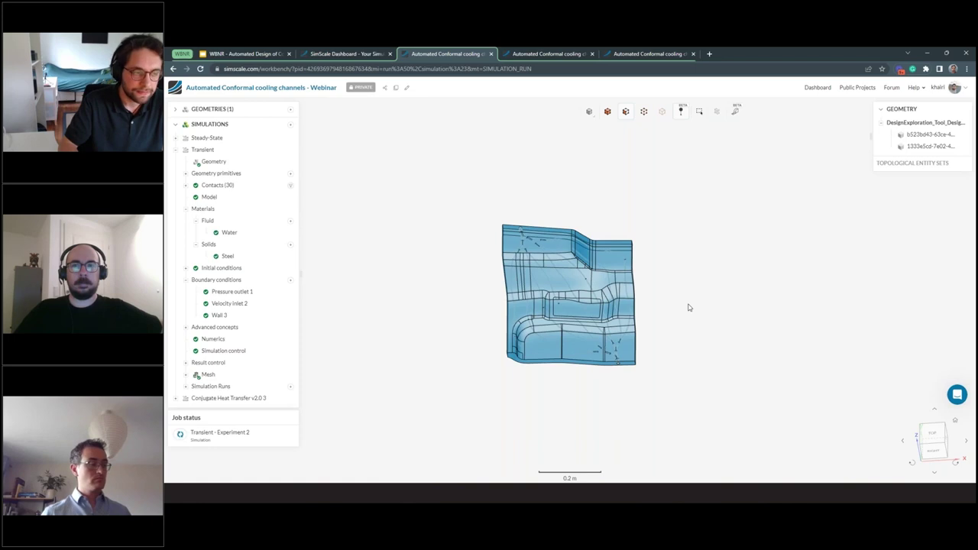
# Switch to the webinar presentation and advance from the Results title slide to the "Results - Performance Evaluation" slide
pyautogui.hotkey('alt', 'Tab')
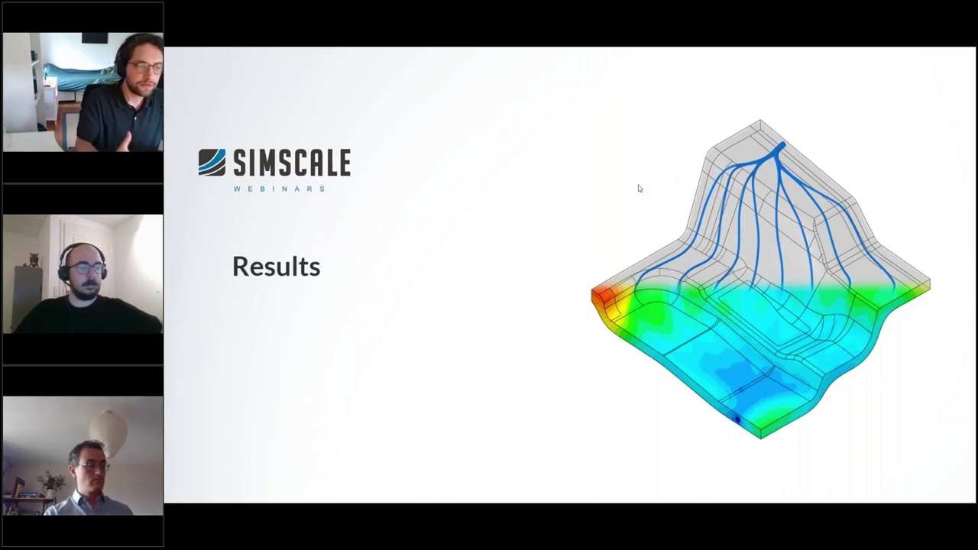
pyautogui.click(639, 188)
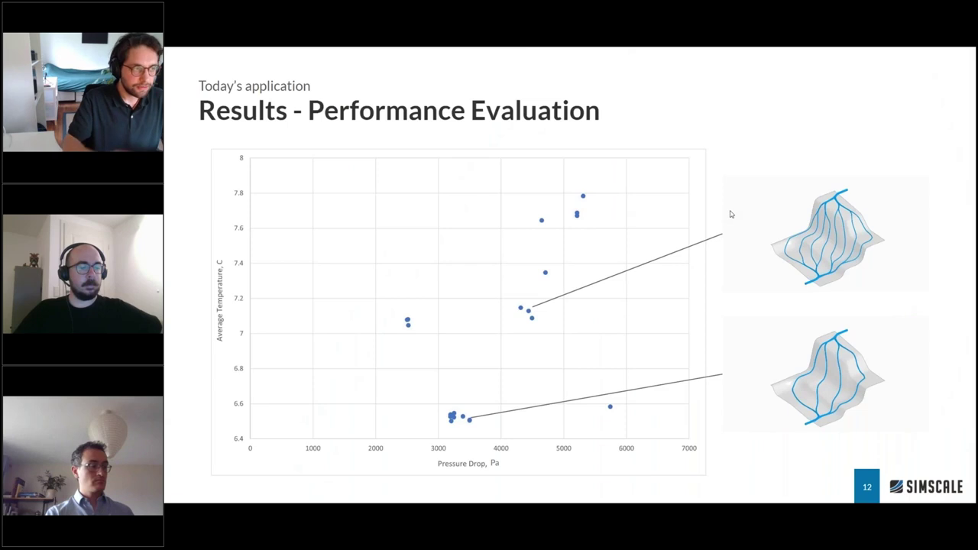